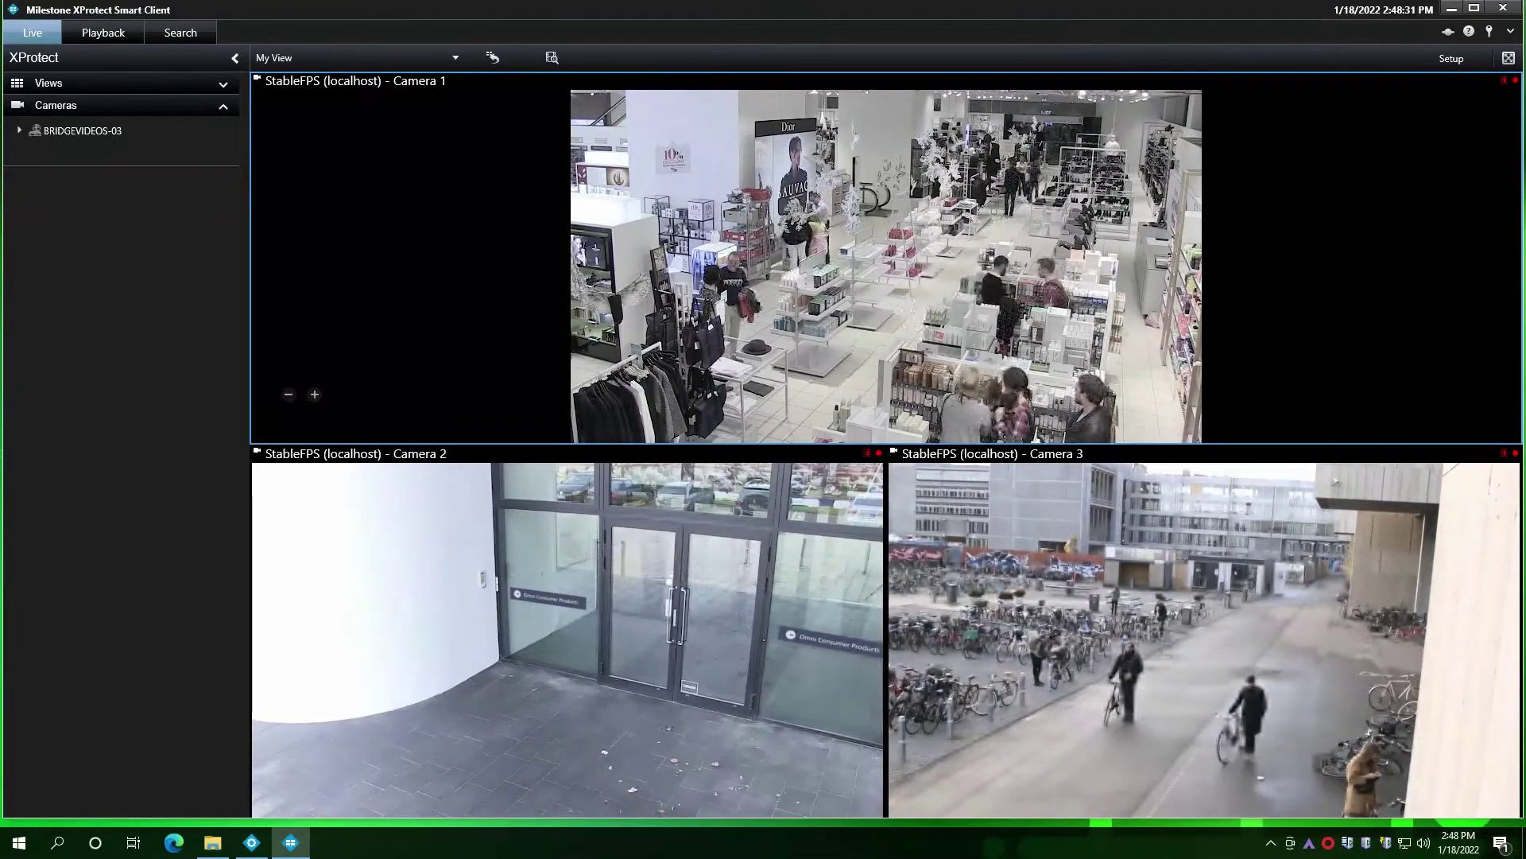
- View the camera playback, then switch to the Management Client and examine the Local Default recording storage of the recording server
left_click(117, 40)
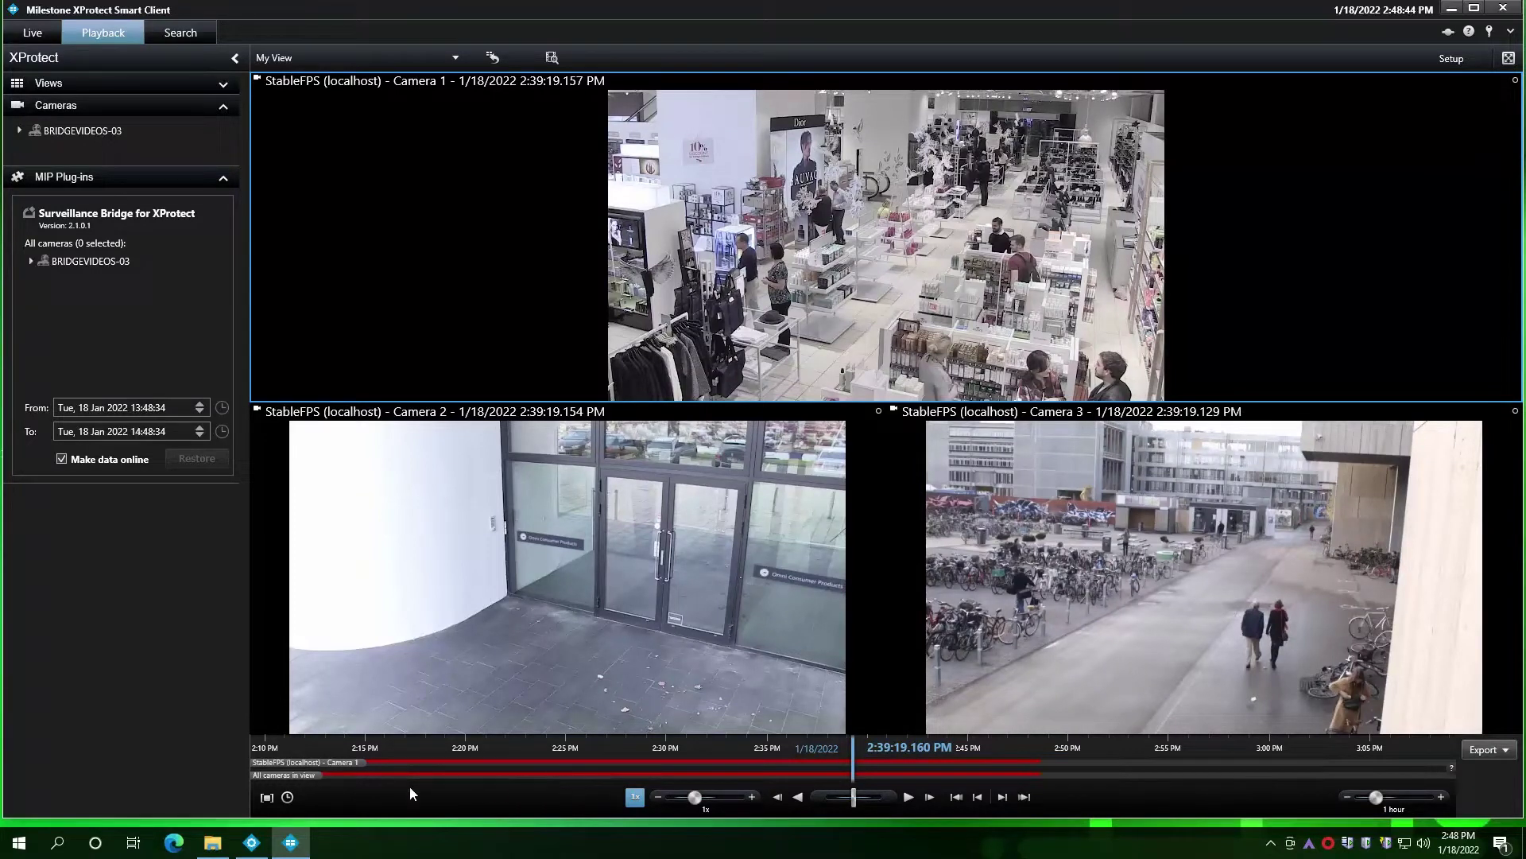
left_click(252, 842)
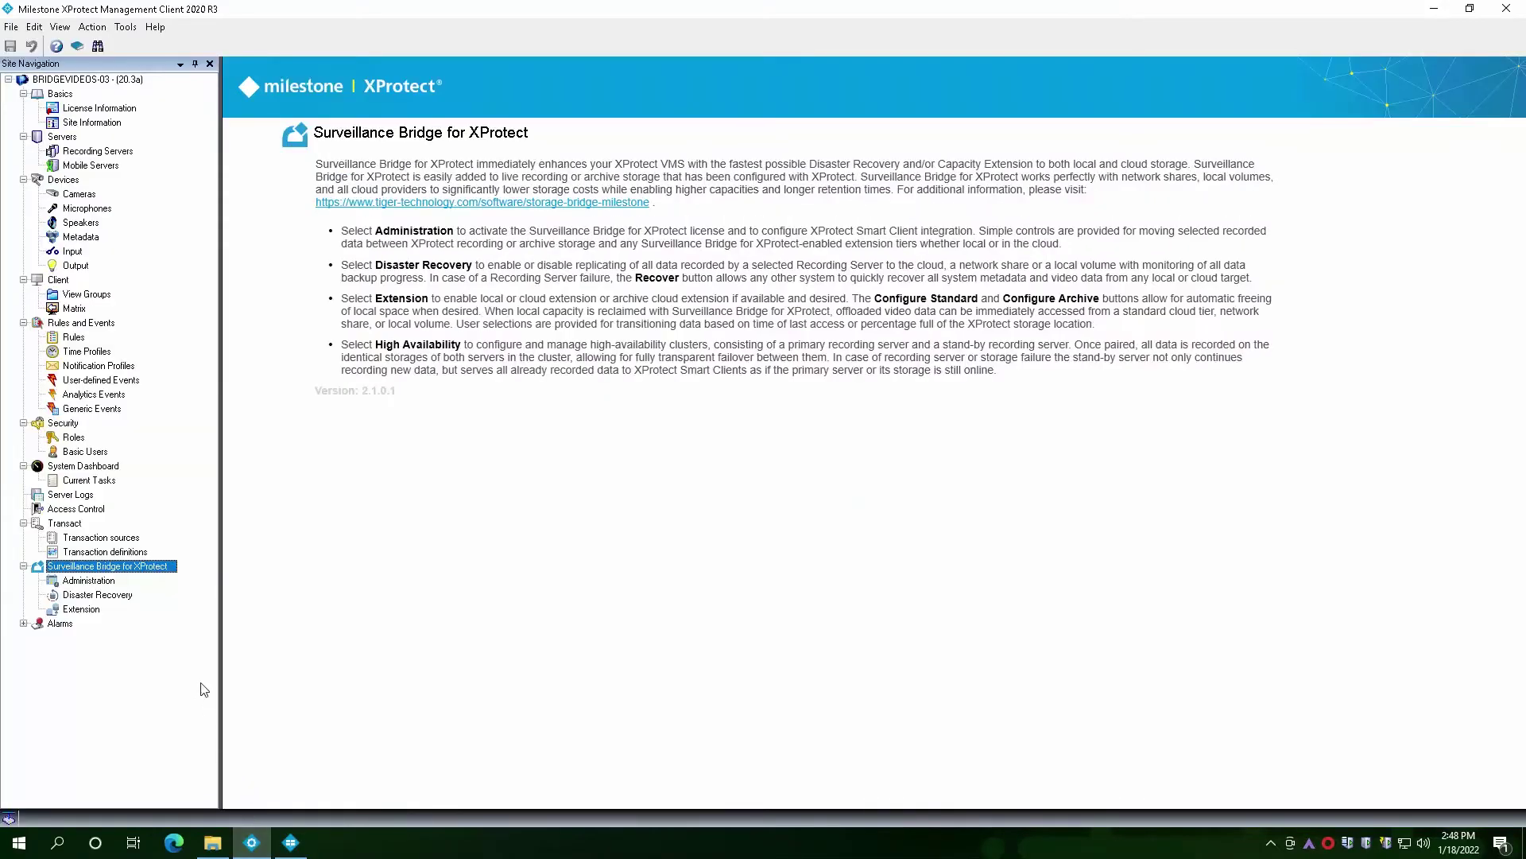
left_click(98, 150)
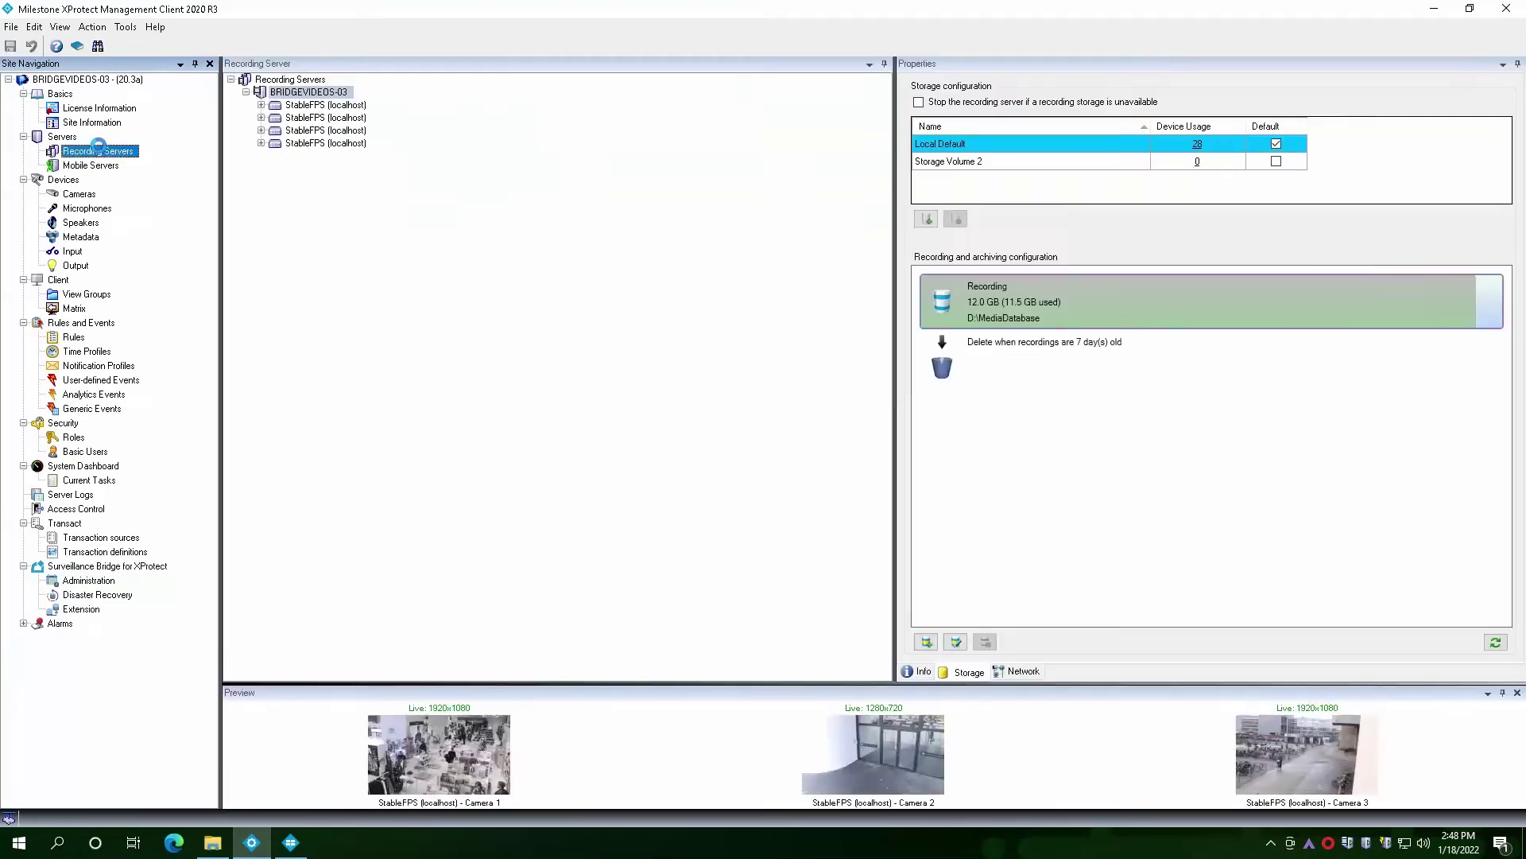
mouse_move(1056, 303)
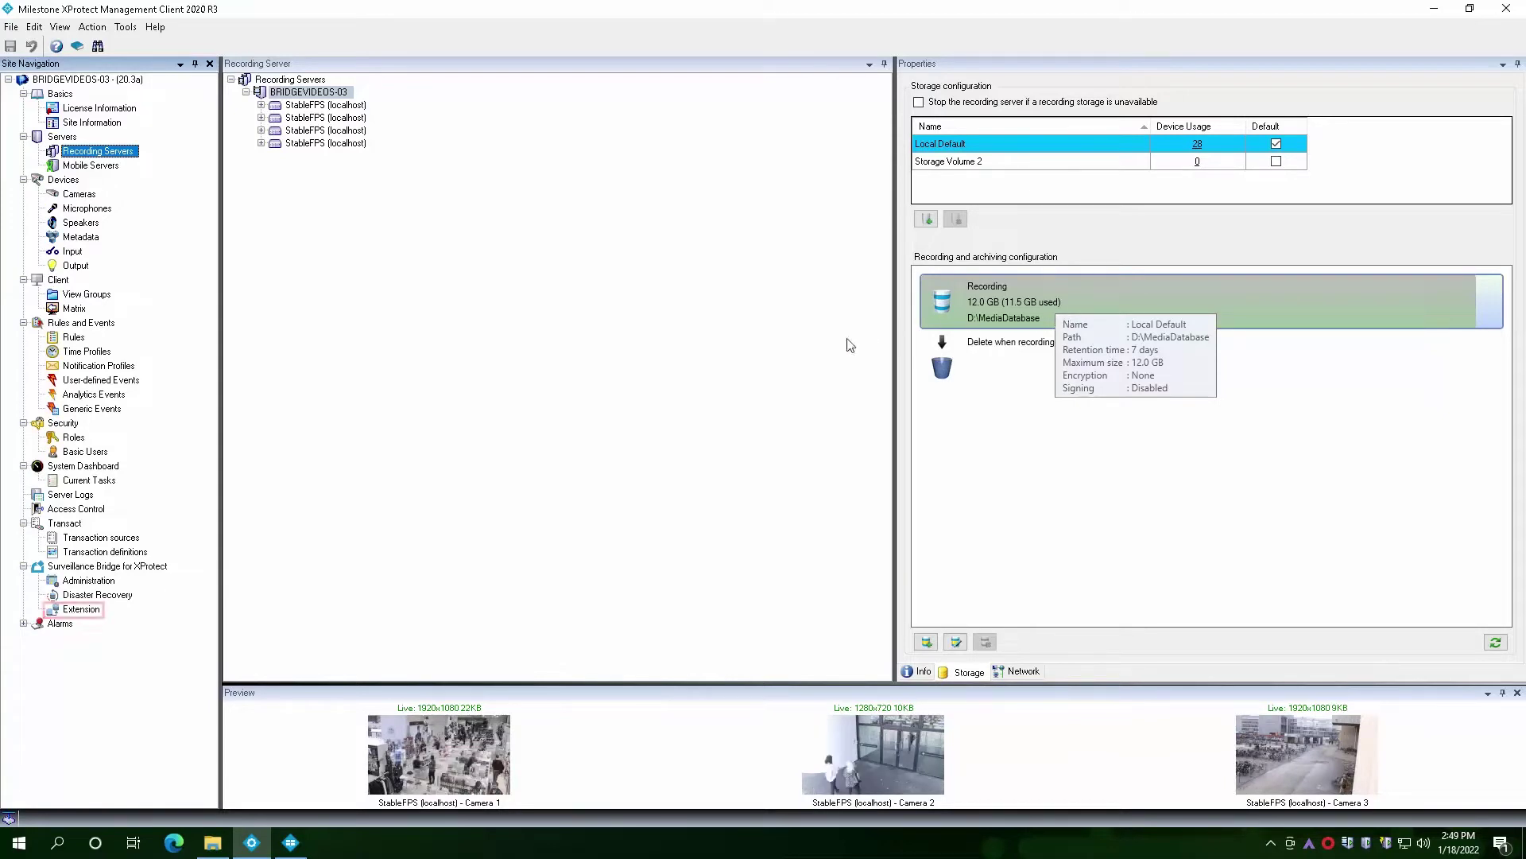
- Start enabling the Standard Extension for Local Default with a public cloud target, and paste the cloud account's access key
left_click(84, 609)
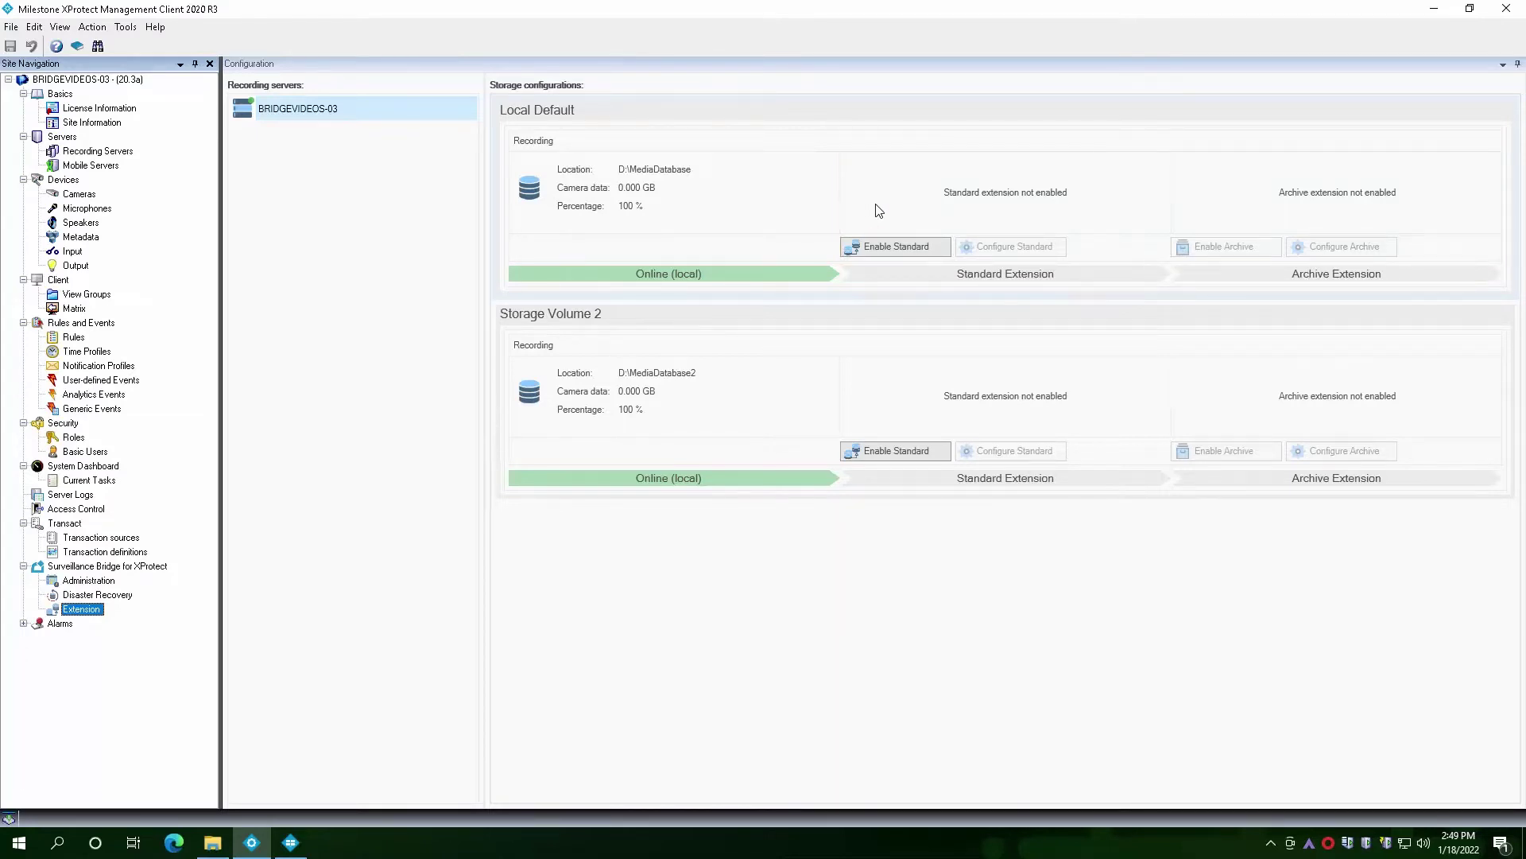
left_click(903, 246)
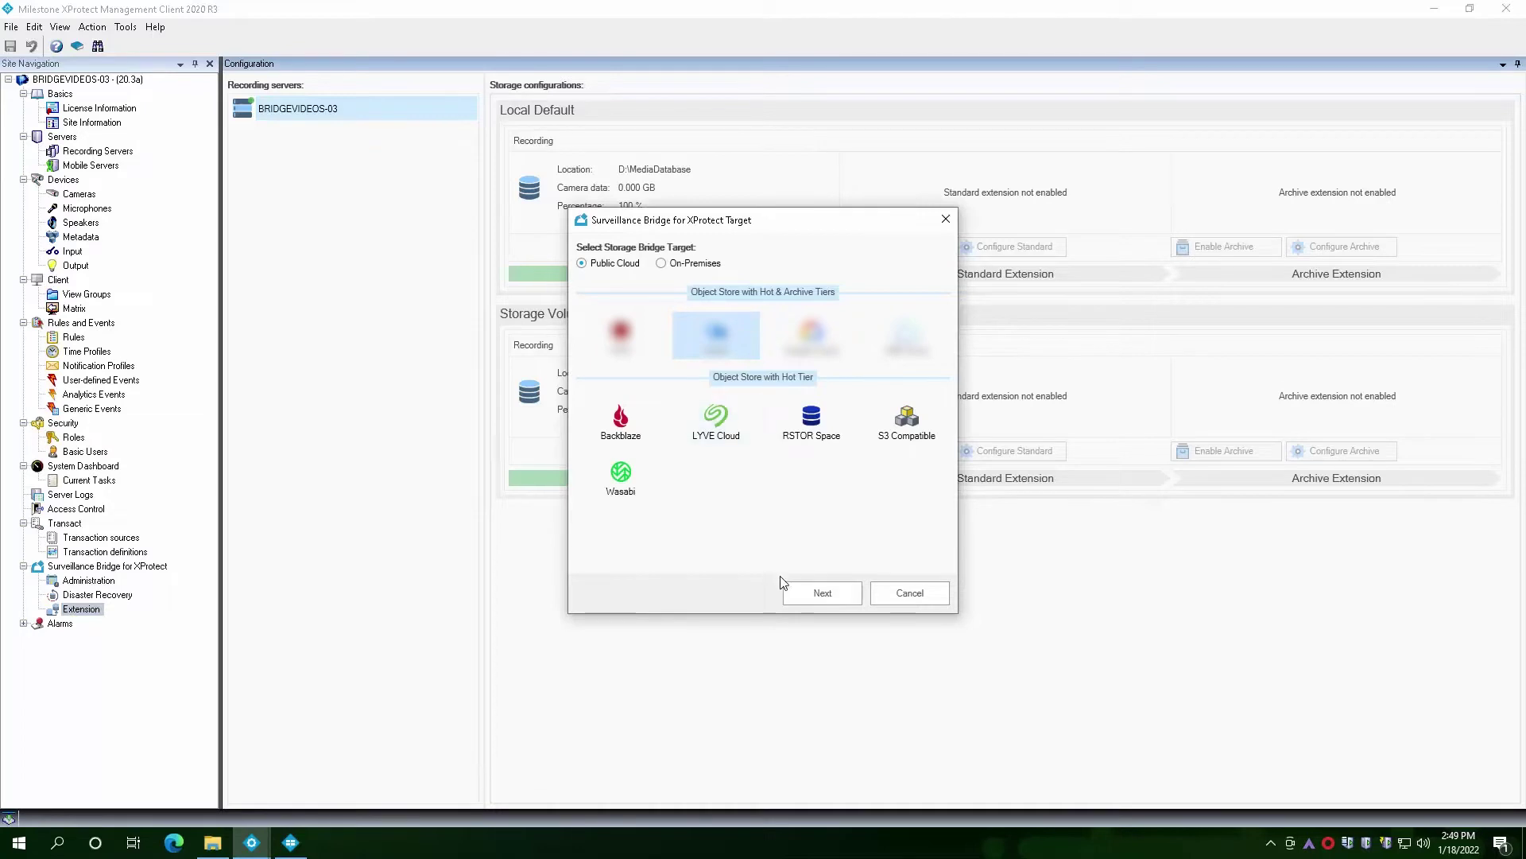
left_click(802, 593)
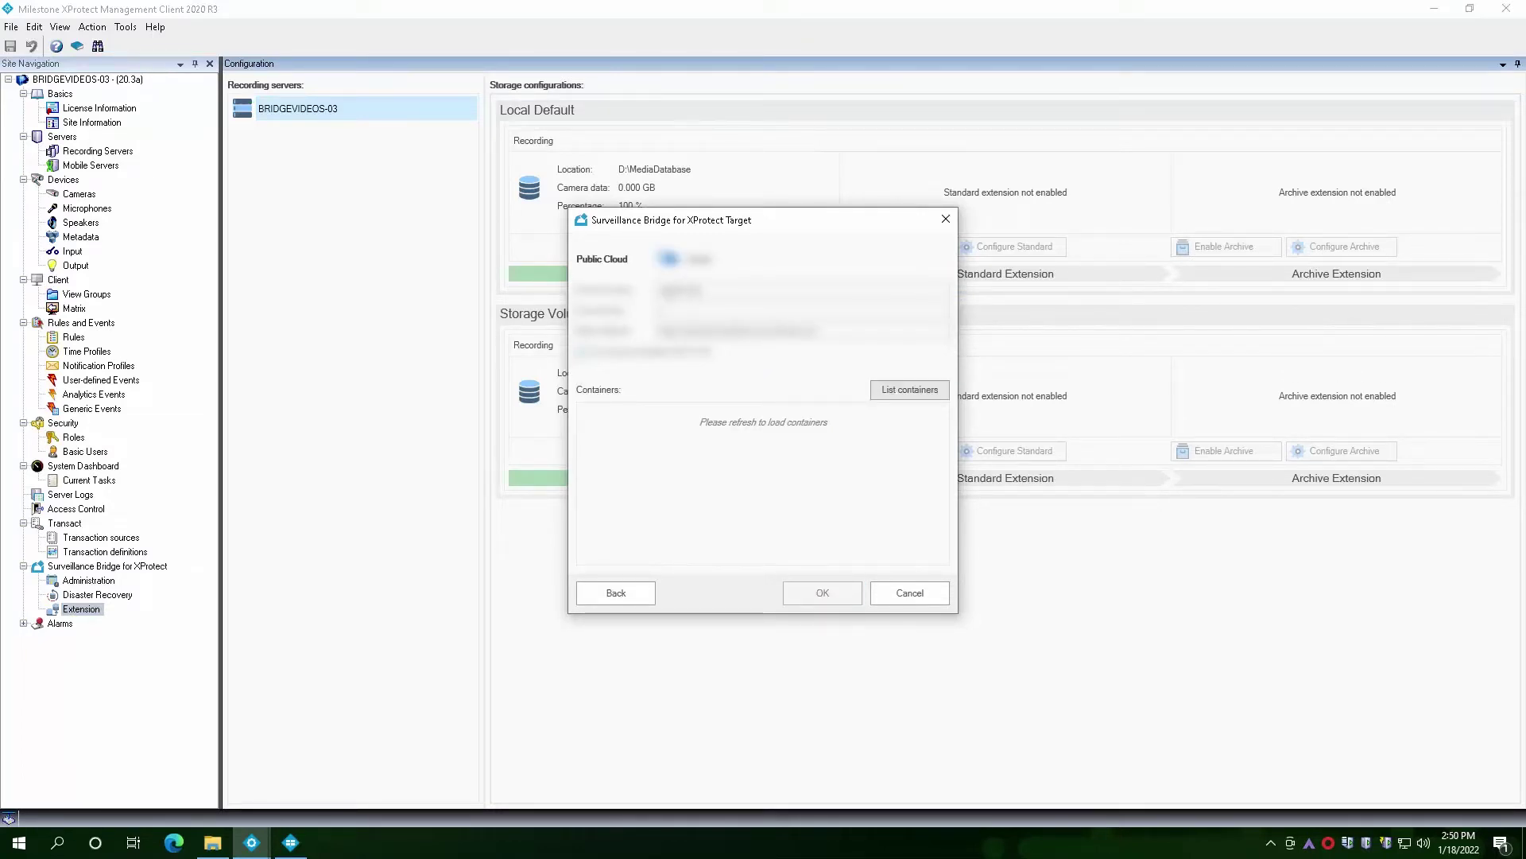
key("ctrl+v")
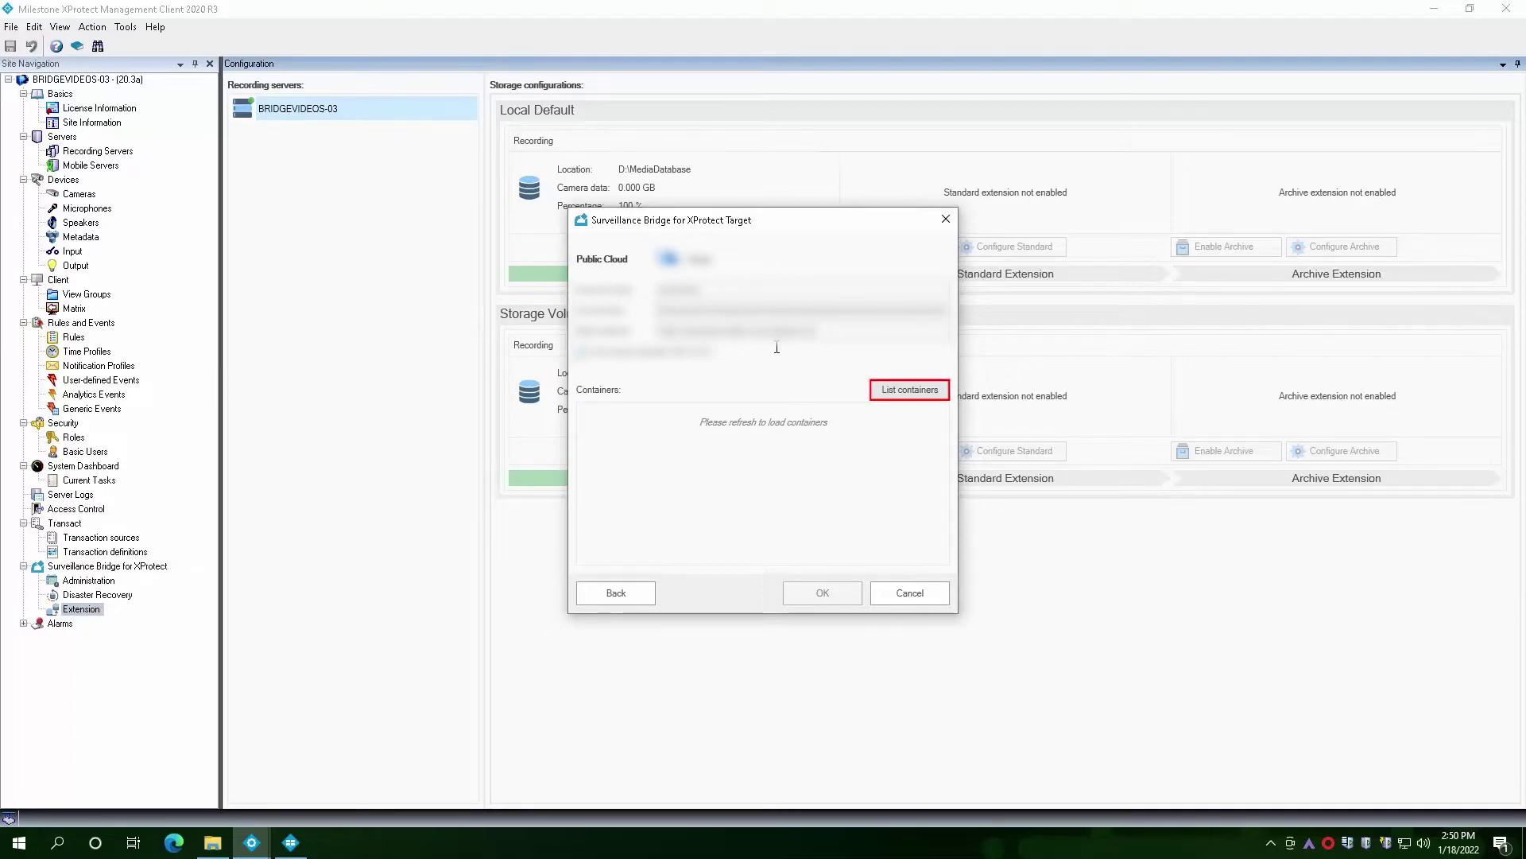
- List the cloud containers and finish enabling Local Default's Standard Extension with the cameras container as target
left_click(920, 391)
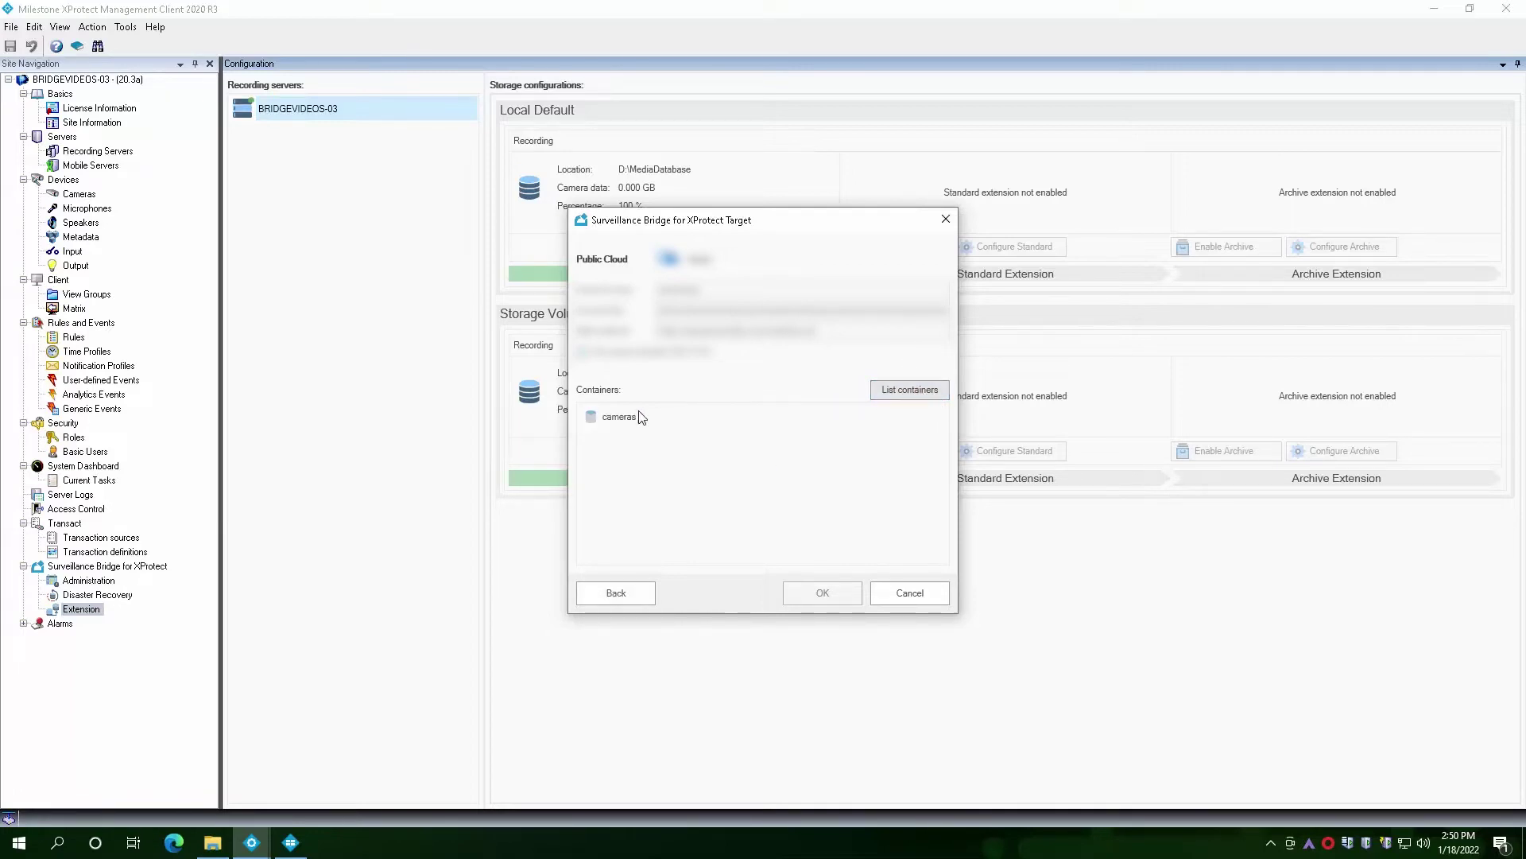
left_click(628, 416)
left_click(822, 593)
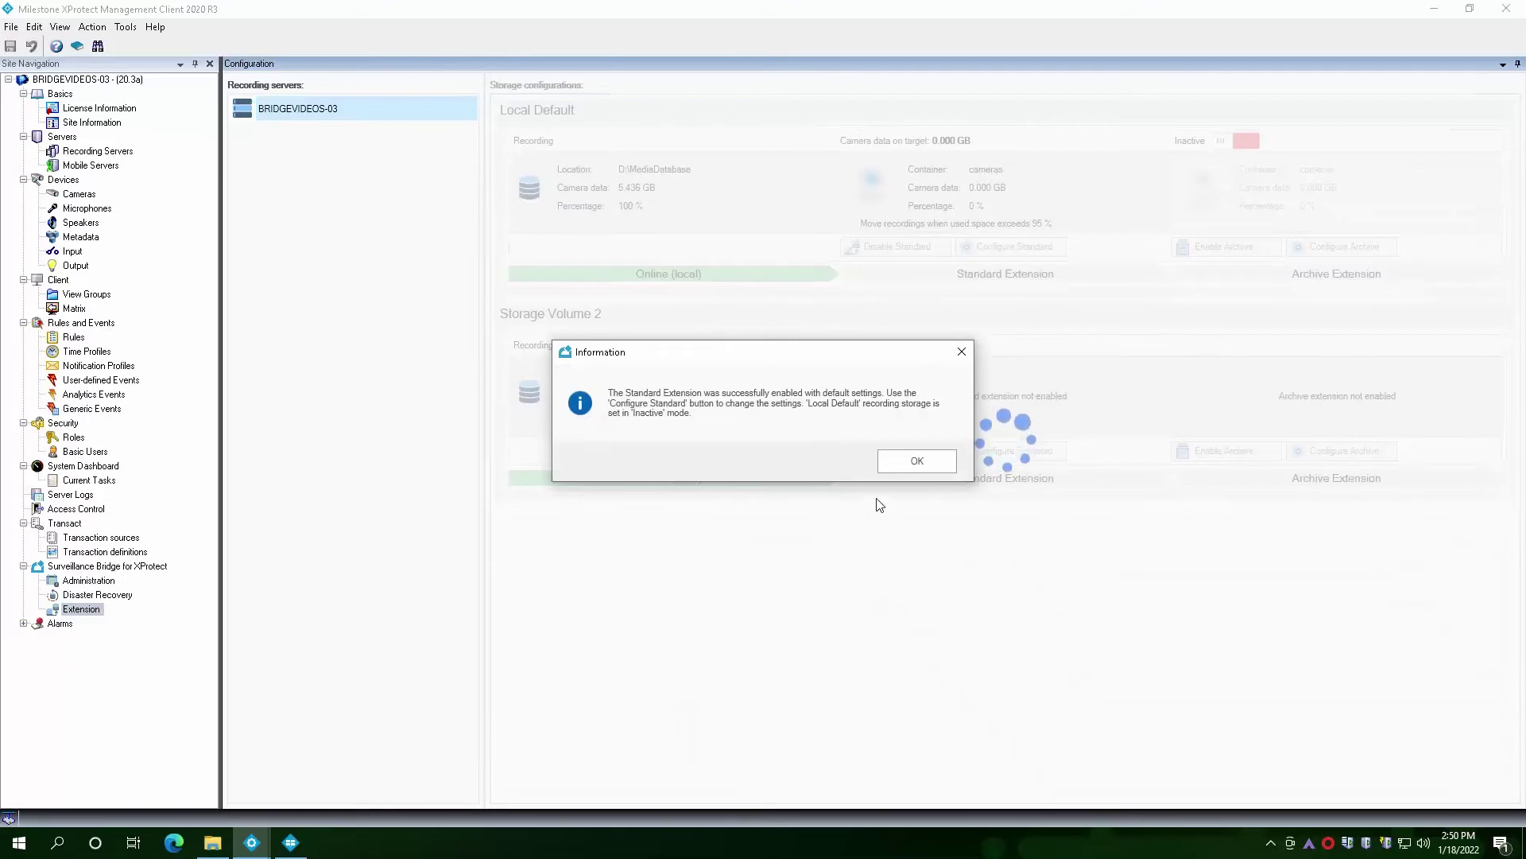
left_click(889, 461)
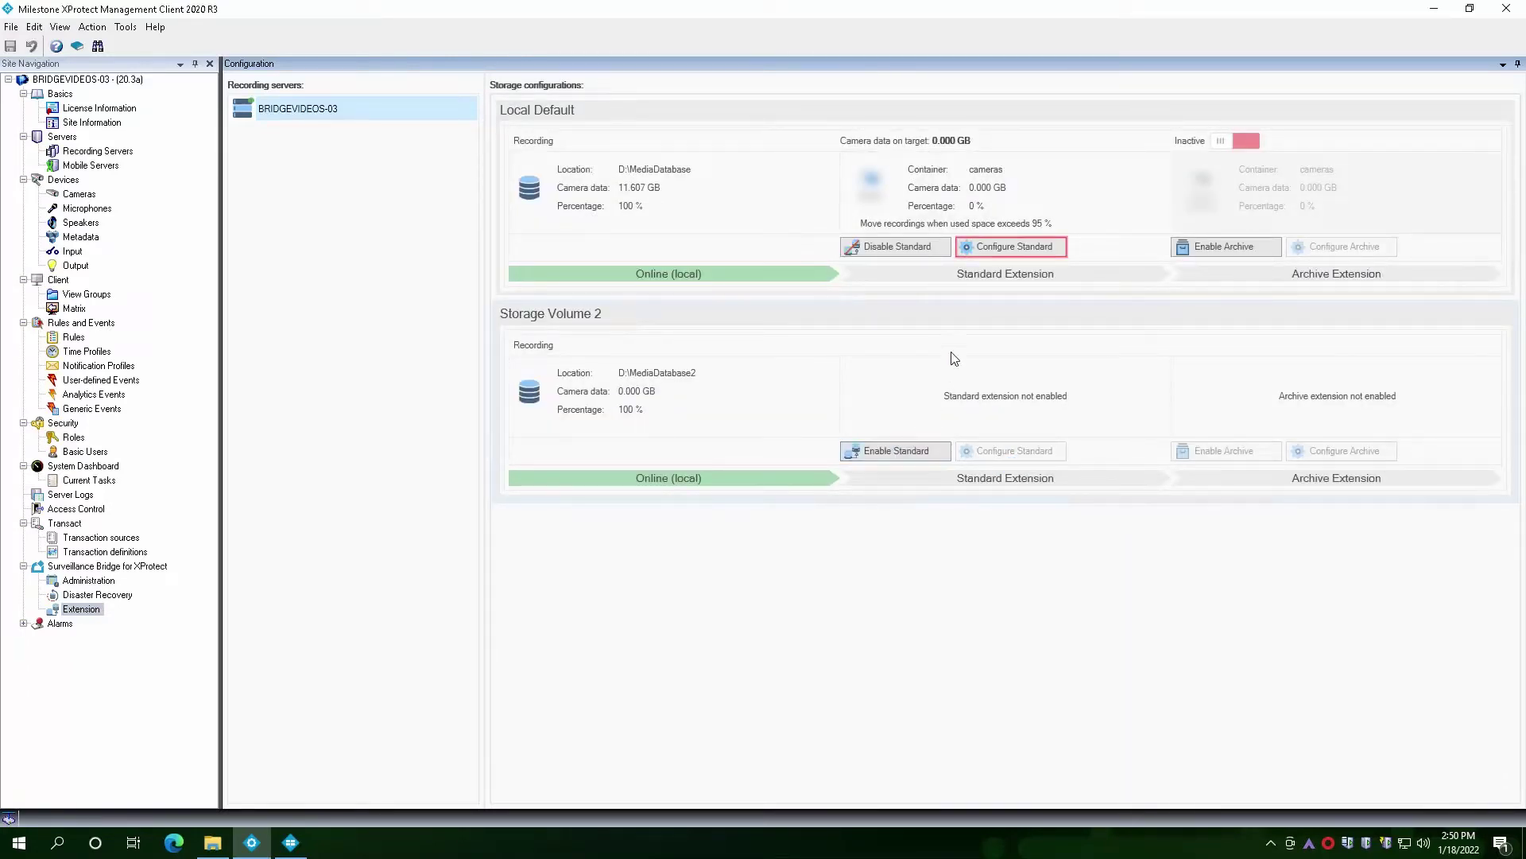
- Configure Local Default's Standard Extension to move recordings by age when not accessed for more than 1 hour, and set the storage to Active
left_click(991, 253)
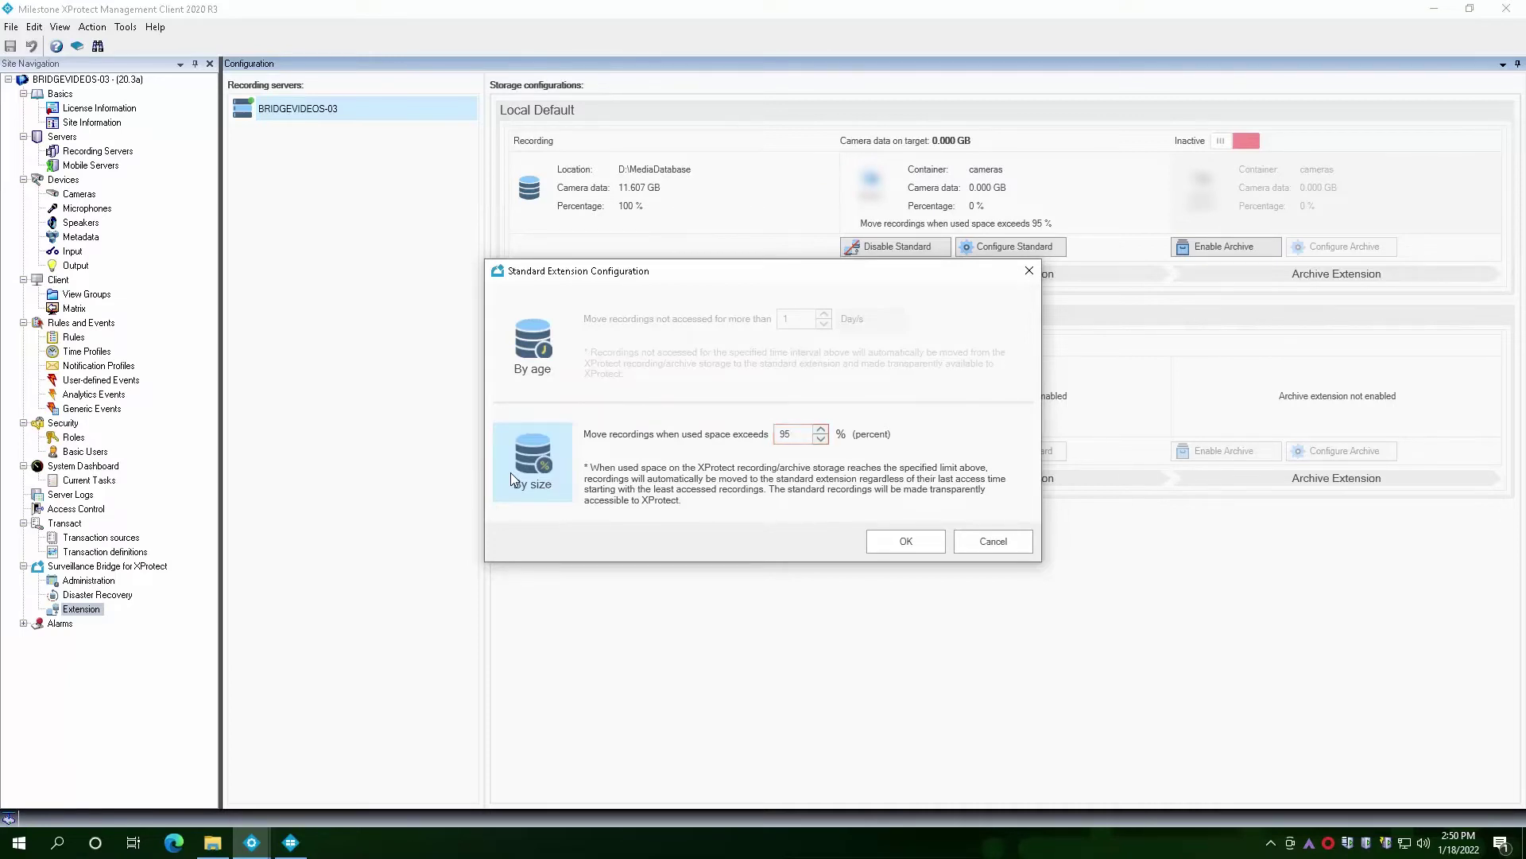
left_click(547, 358)
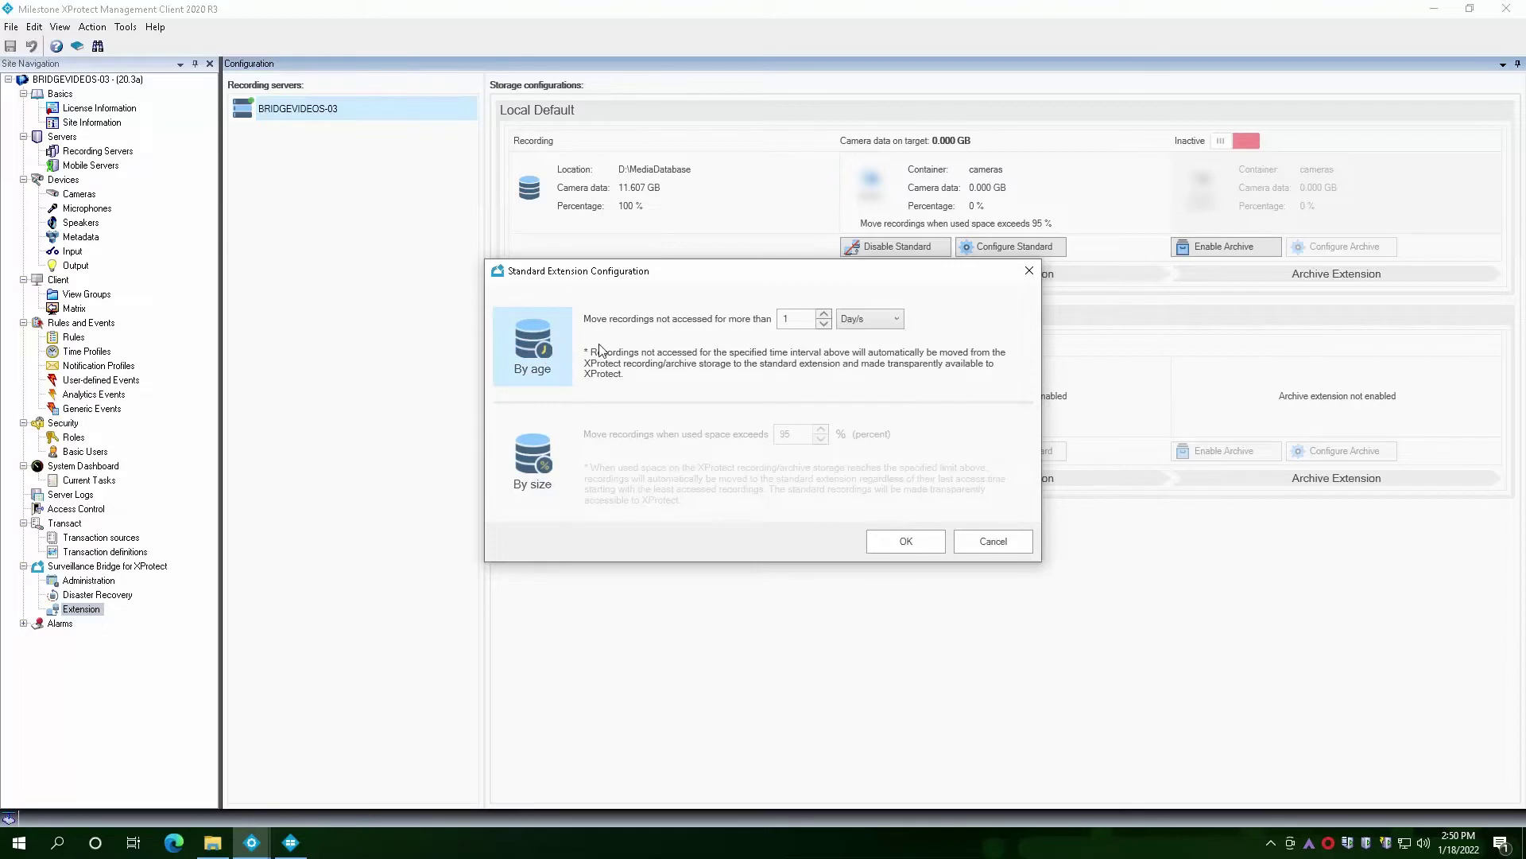
left_click(860, 322)
left_click(867, 351)
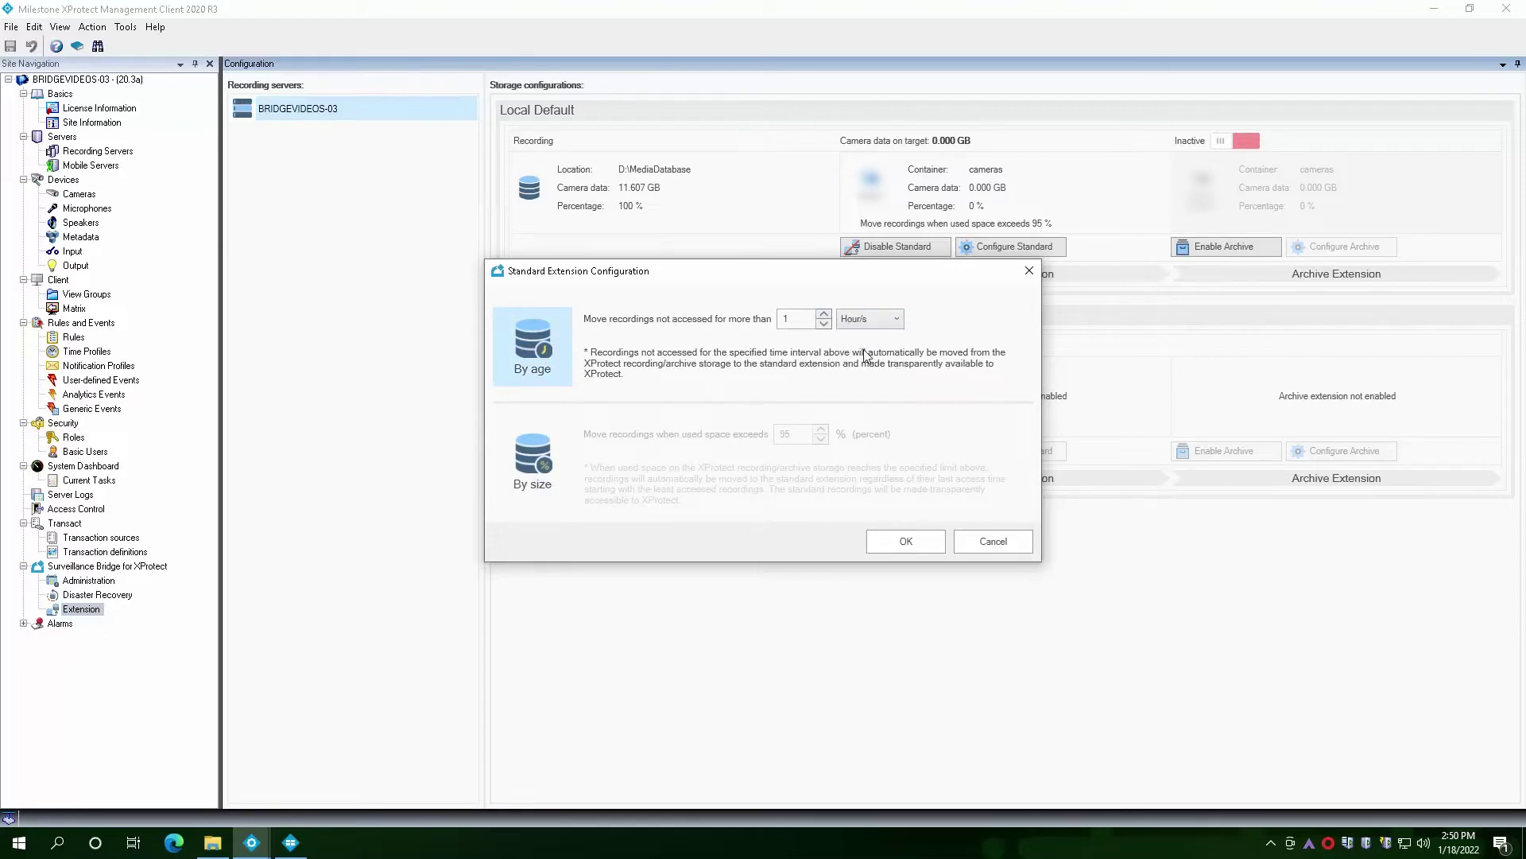
left_click(899, 547)
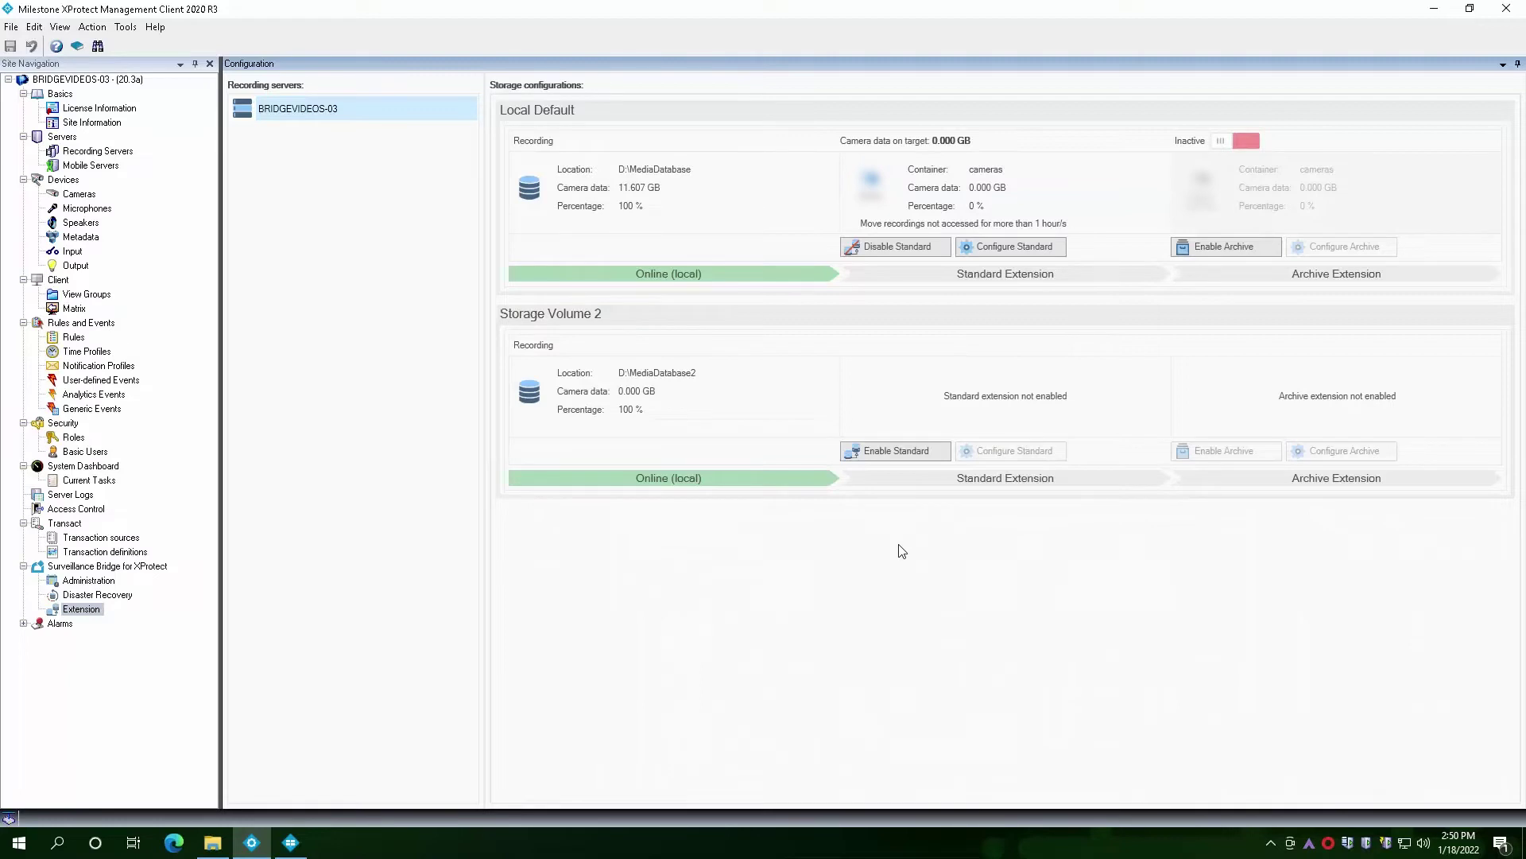
left_click(1236, 145)
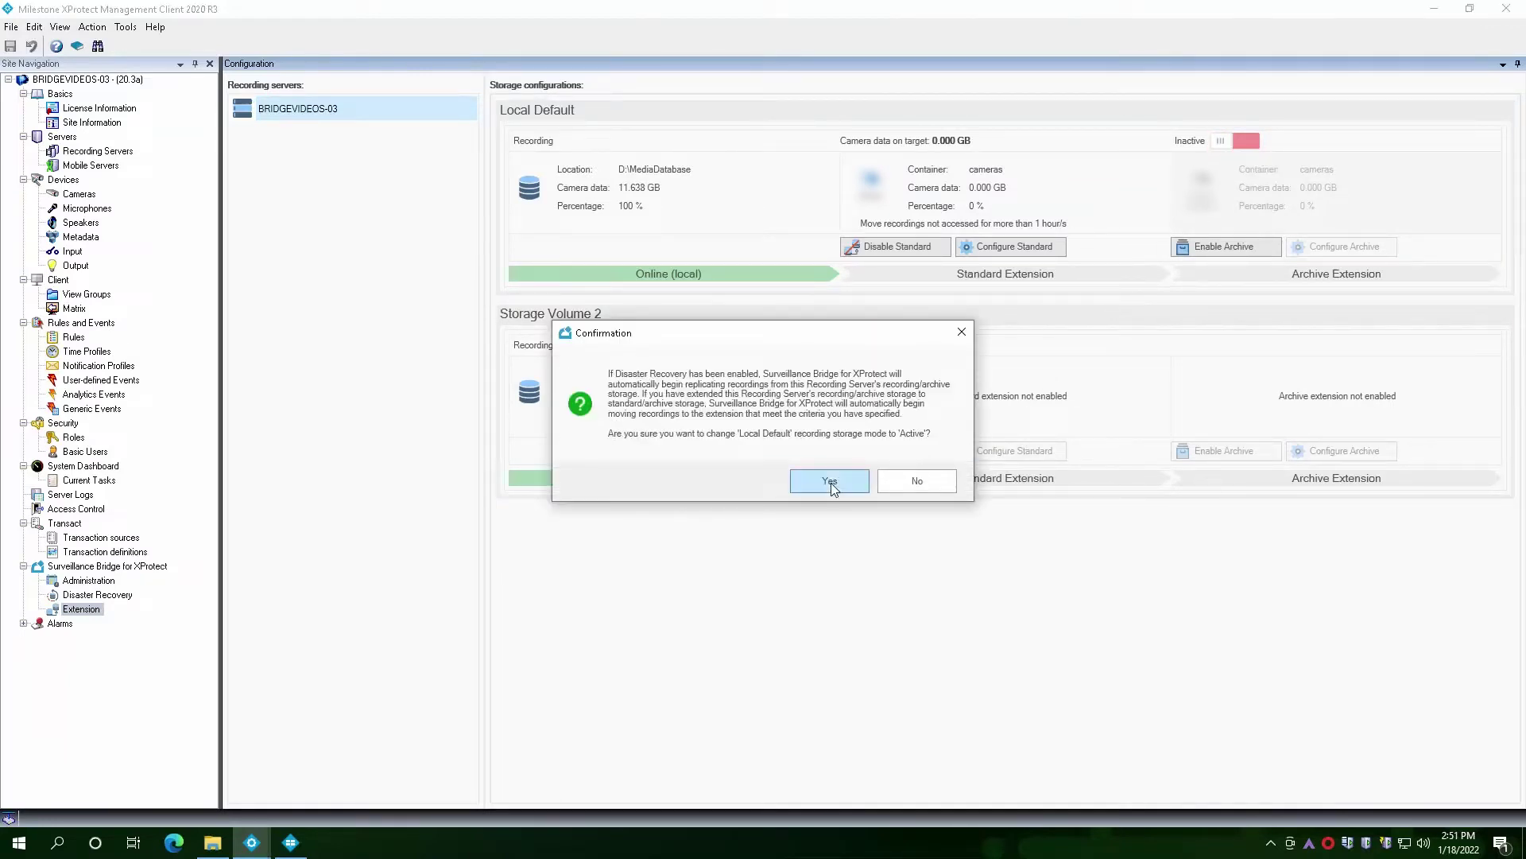
left_click(830, 482)
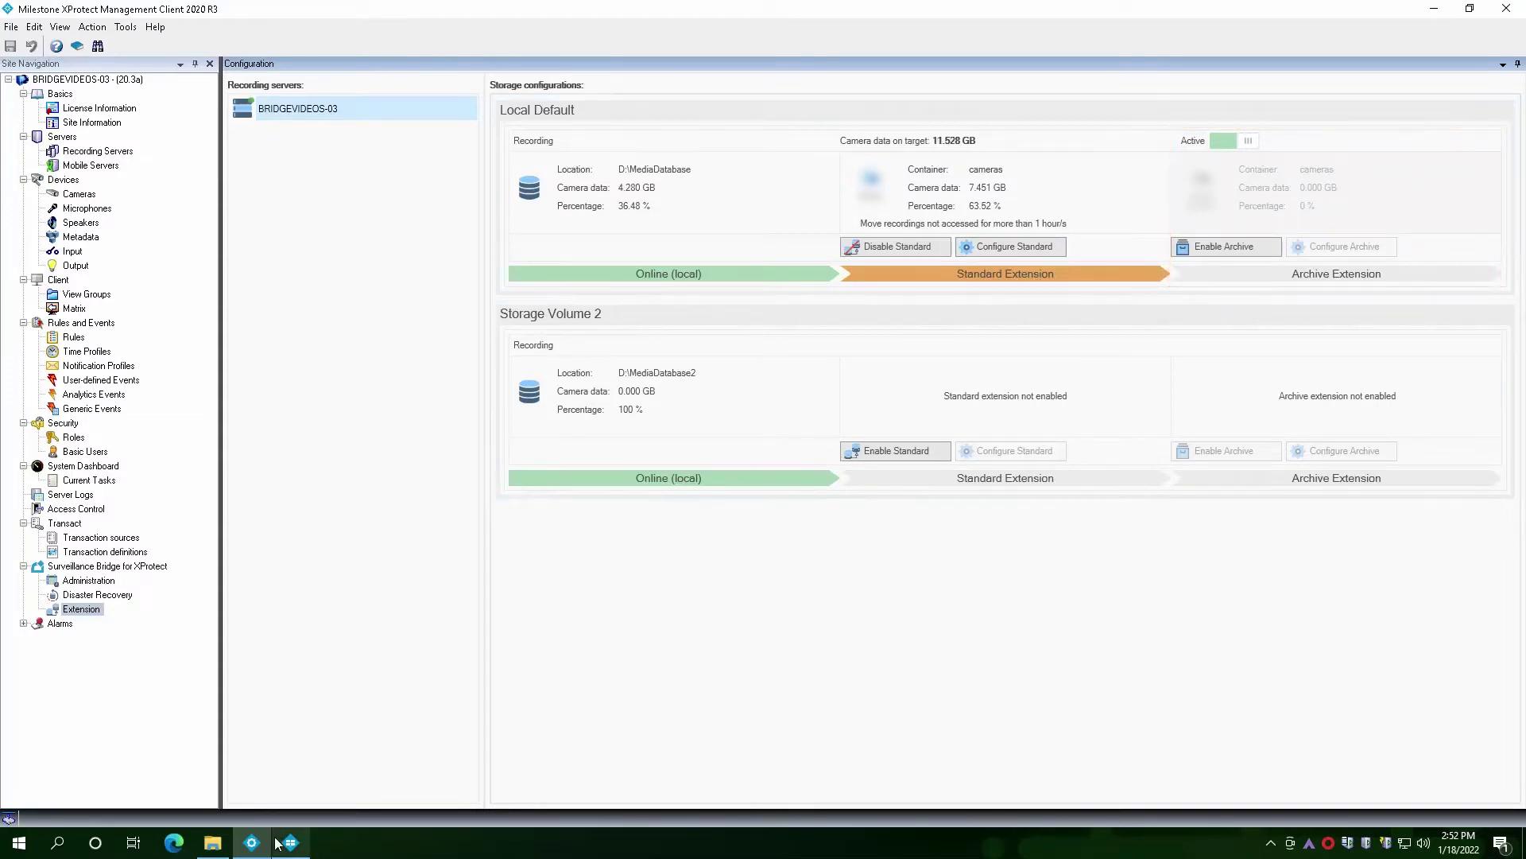
- Switch to the Smart Client, play back footage from about 1:51 PM on a 2-hour timeline, and view the Go to date picker
left_click(290, 843)
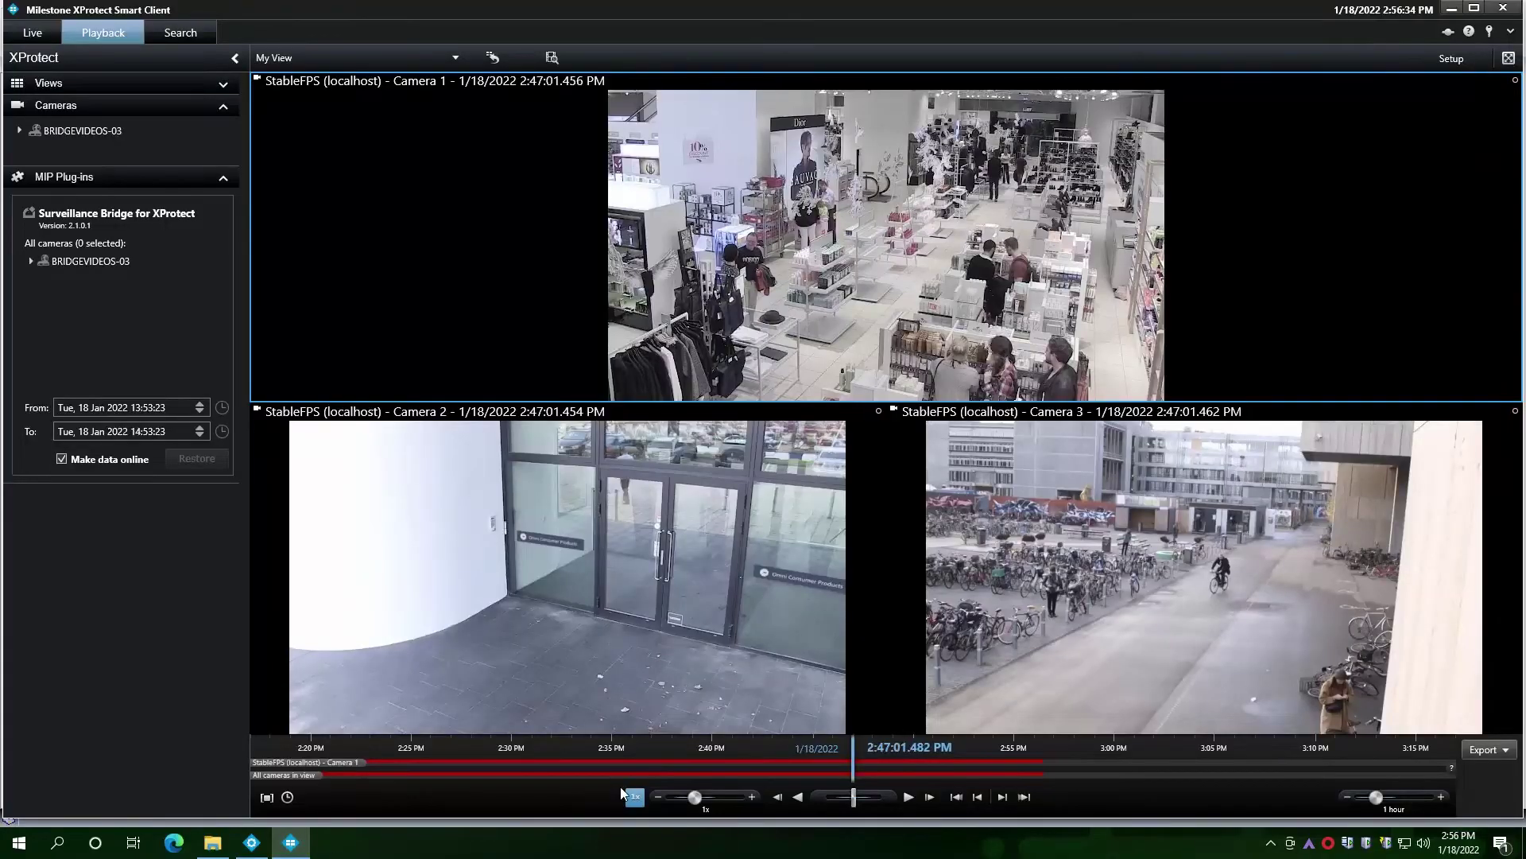
scroll(833, 773, "down", 1)
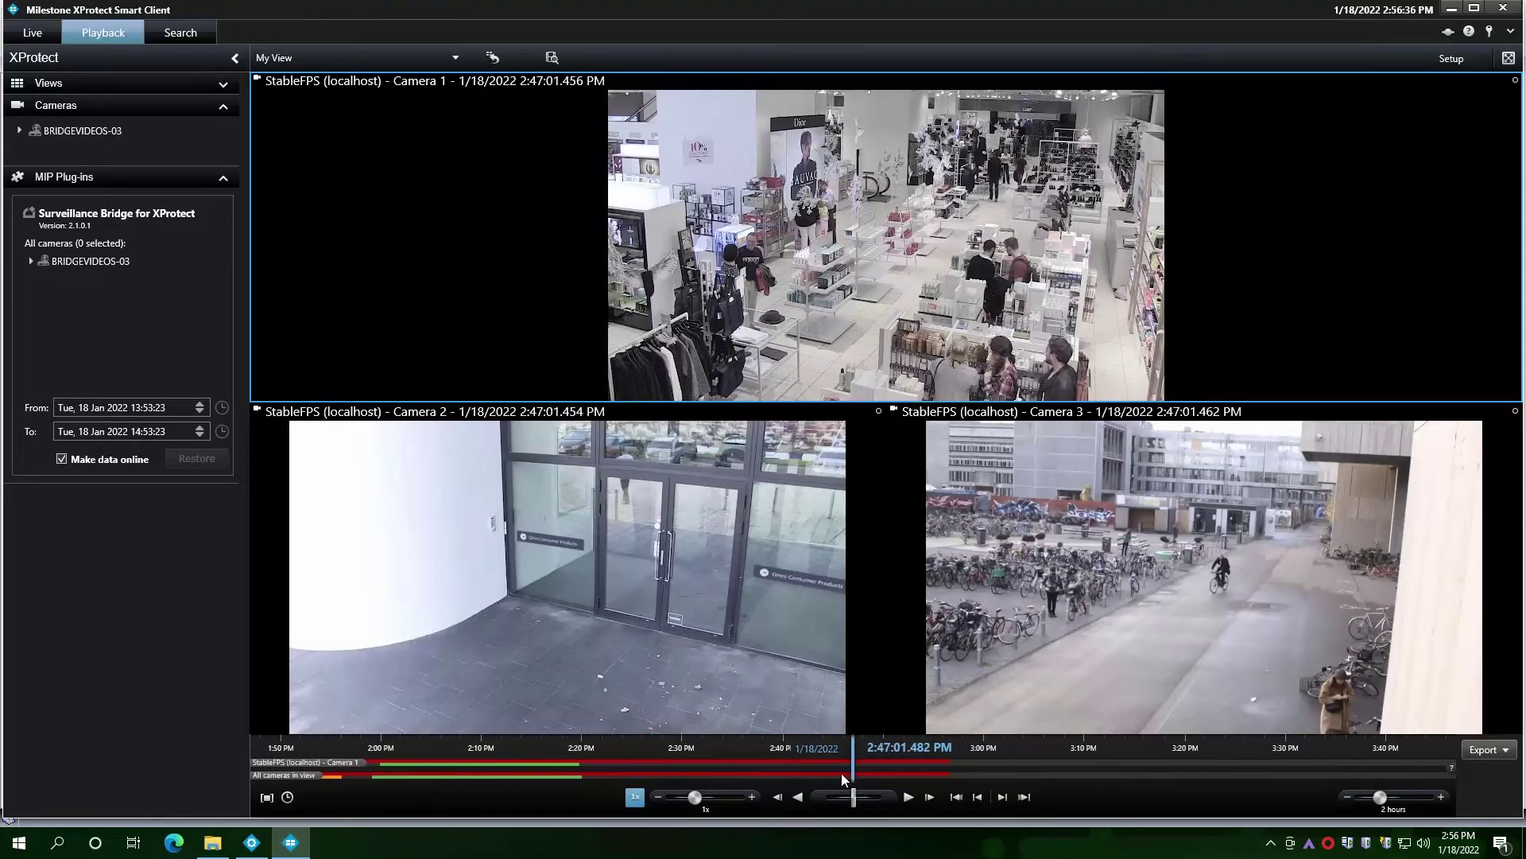
left_click_drag(785, 765, 1099, 771)
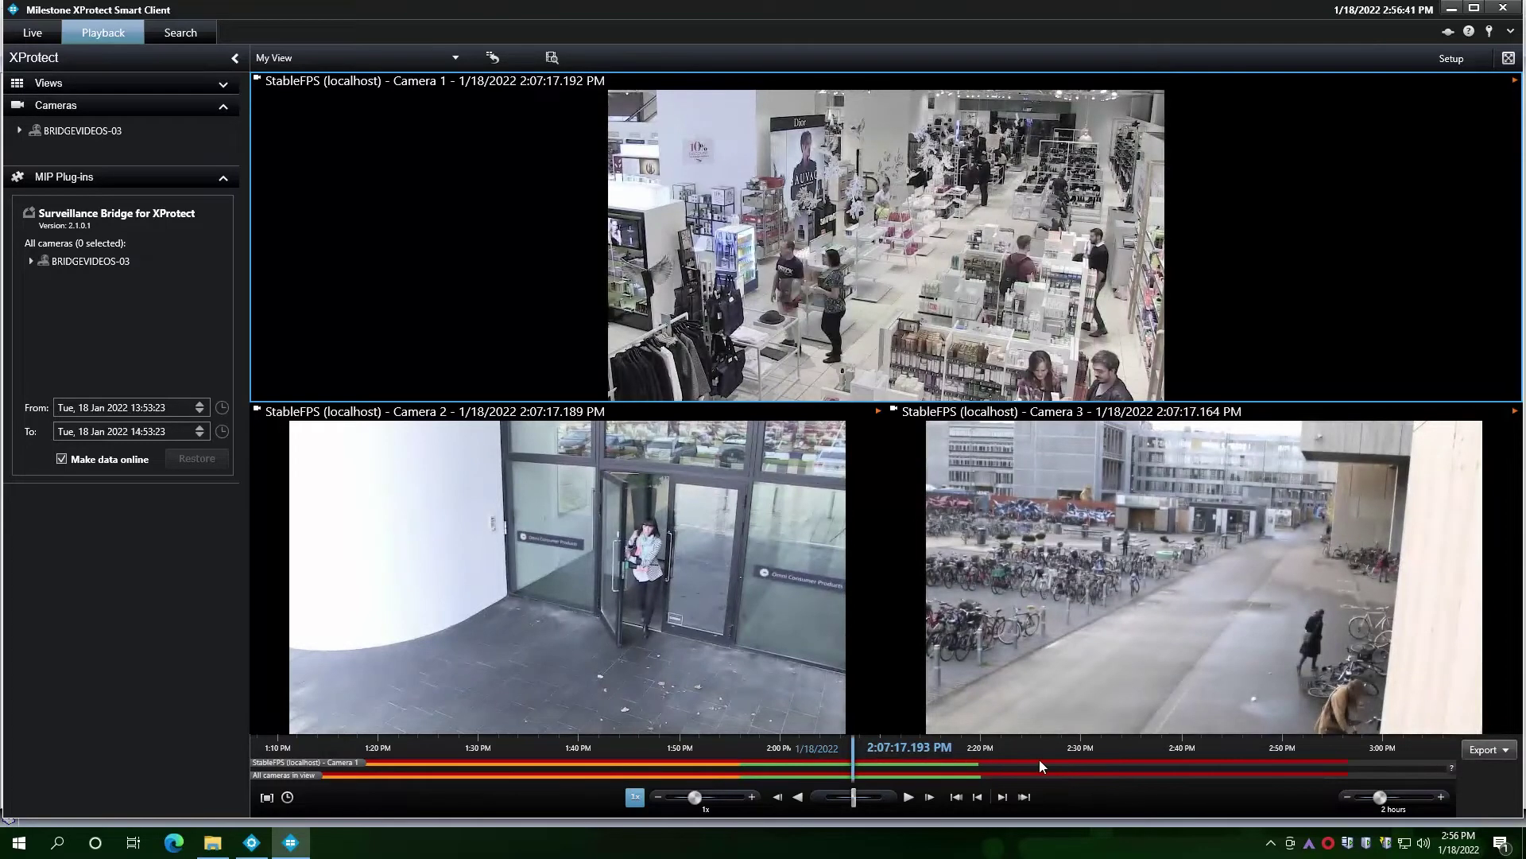
left_click_drag(1047, 760, 1102, 757)
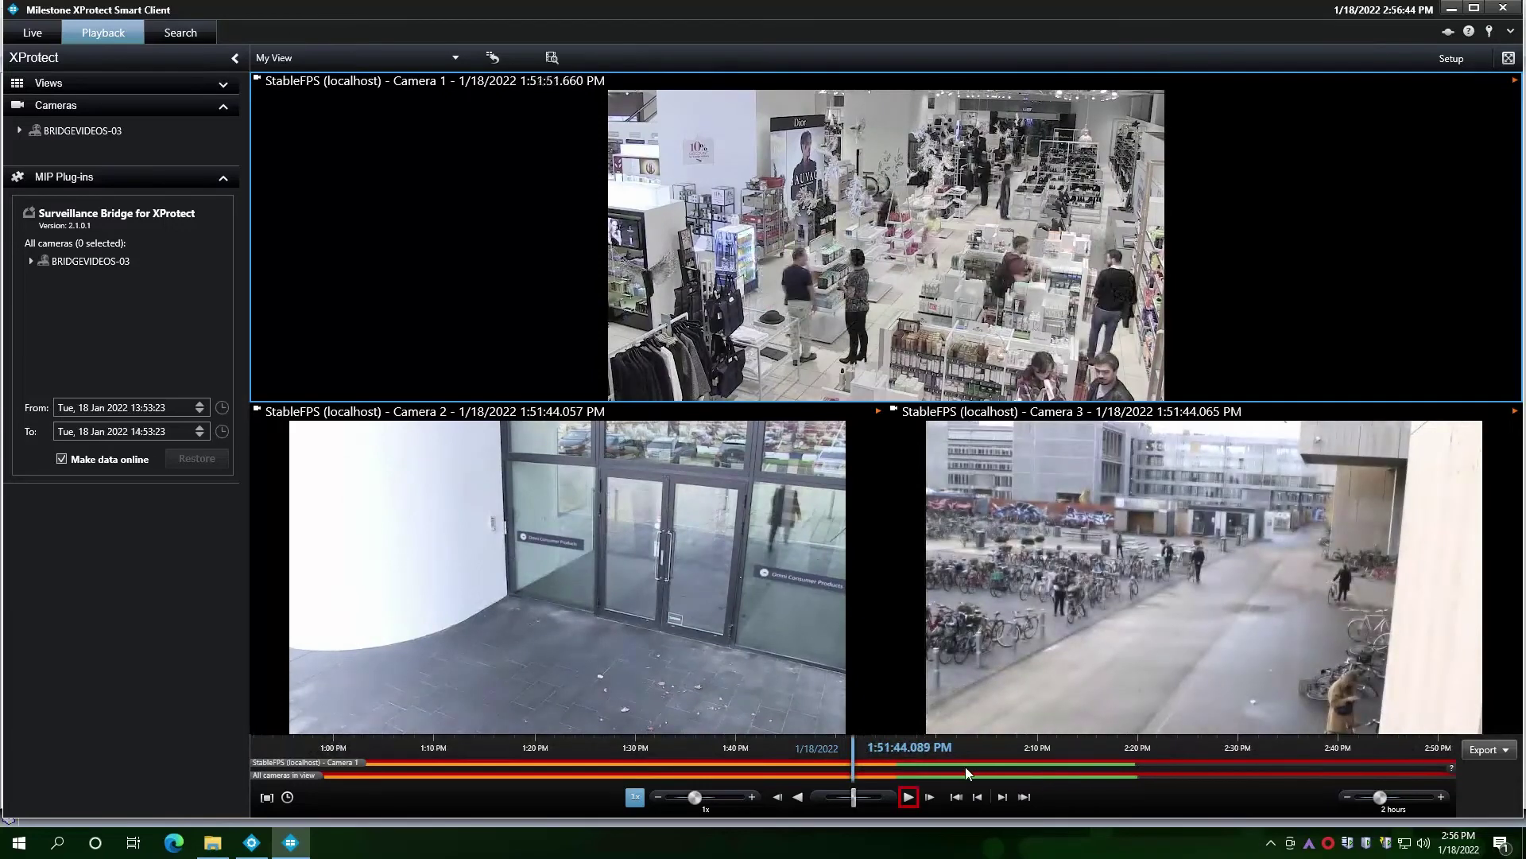
left_click(908, 798)
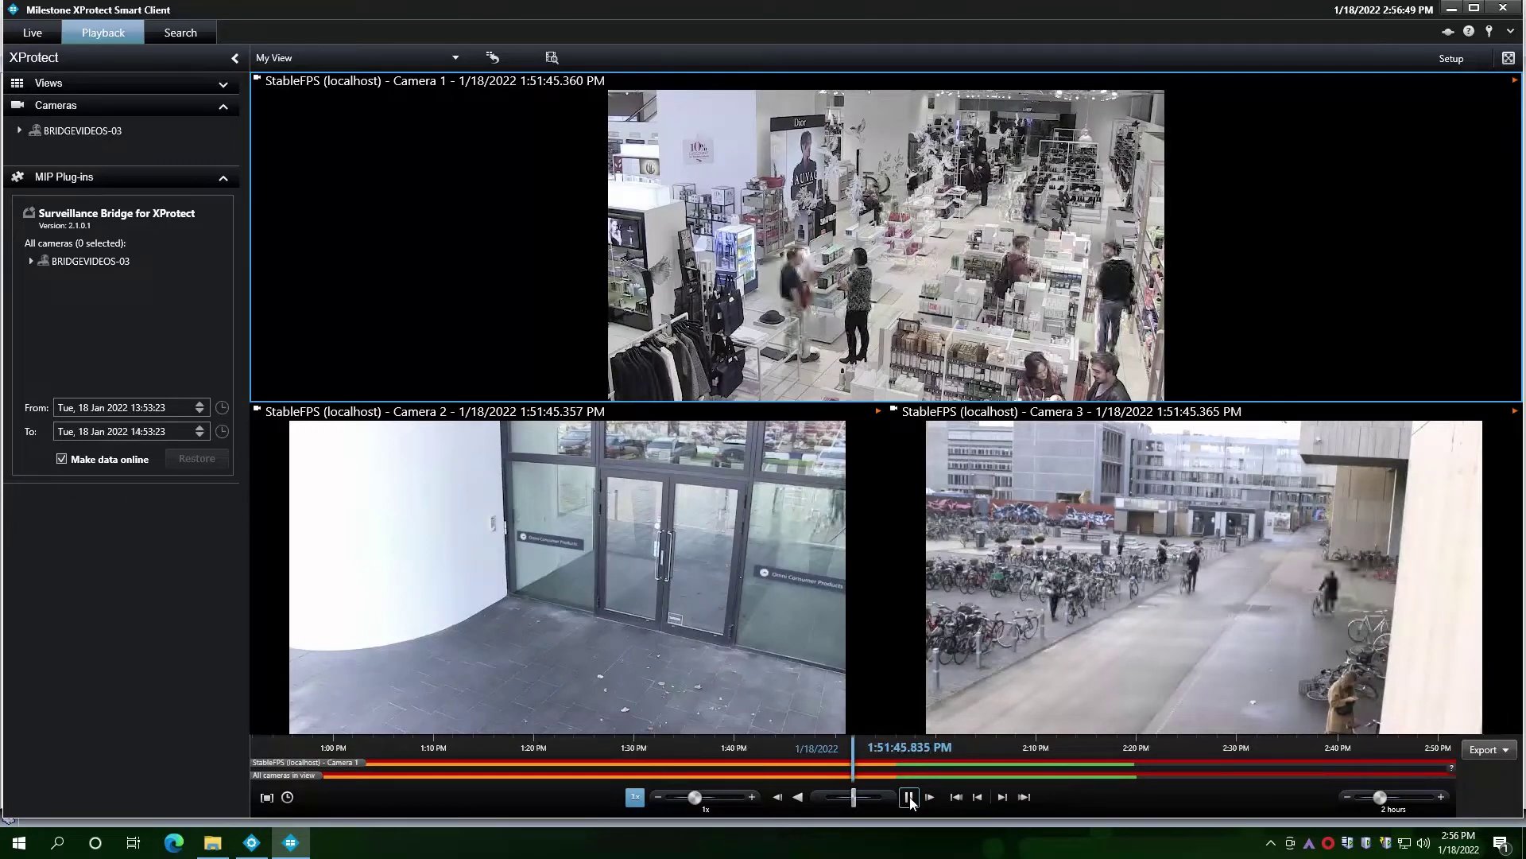
left_click(912, 803)
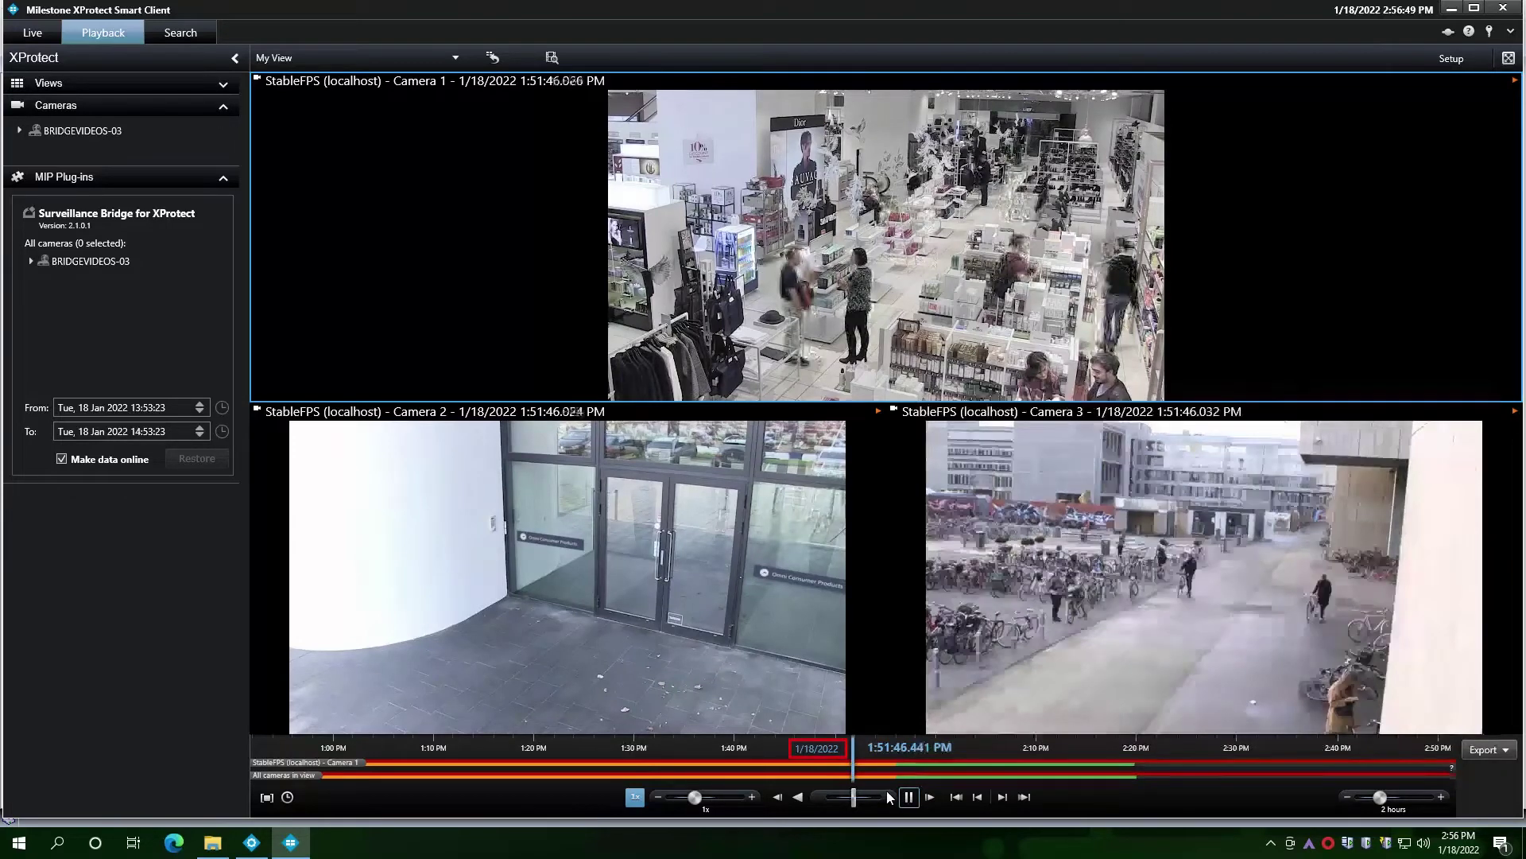
left_click(813, 756)
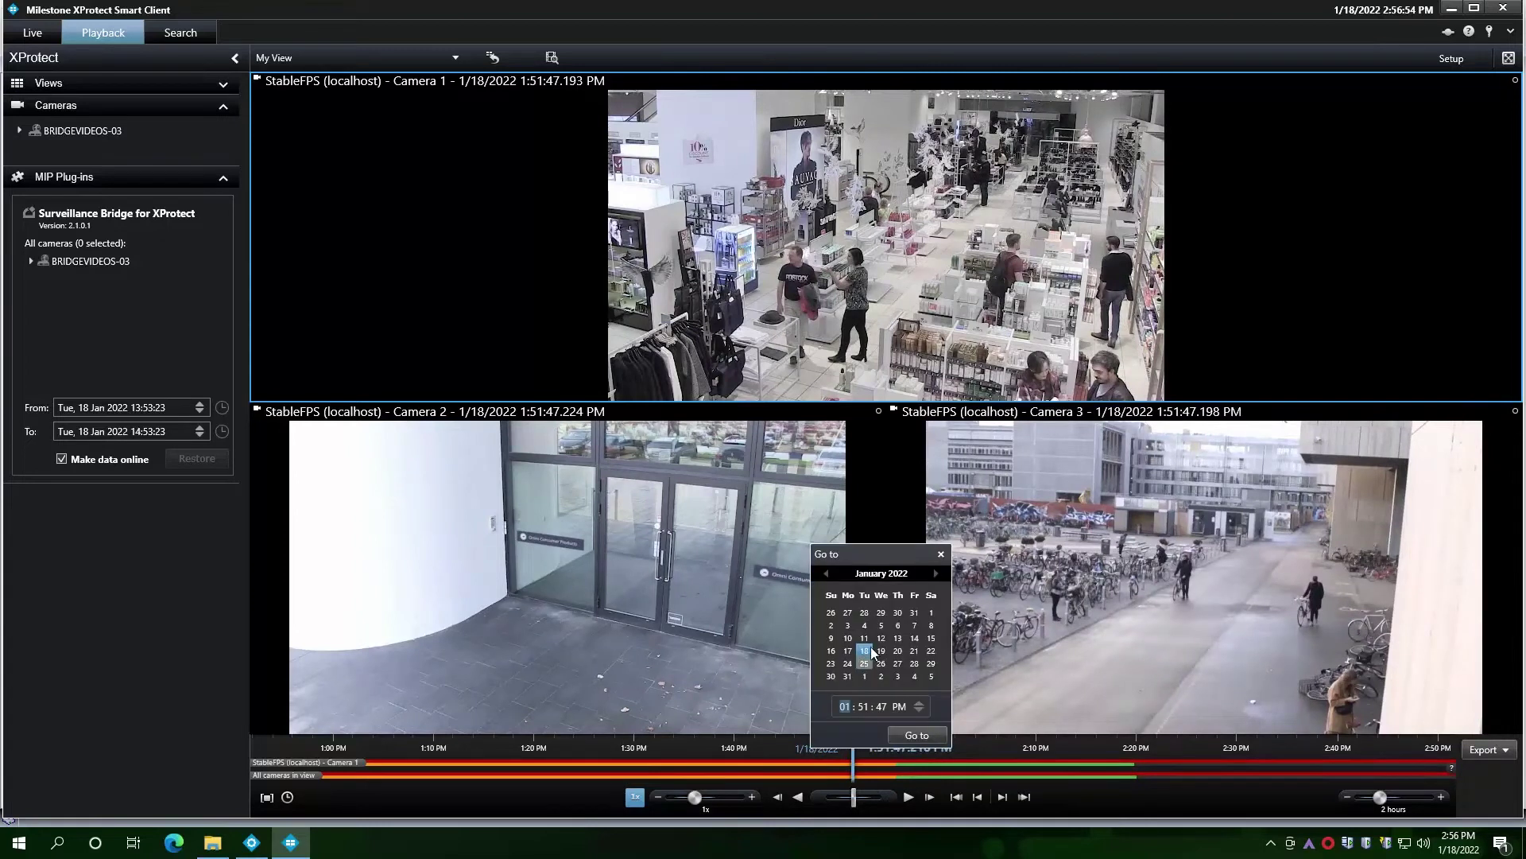
left_click(1041, 789)
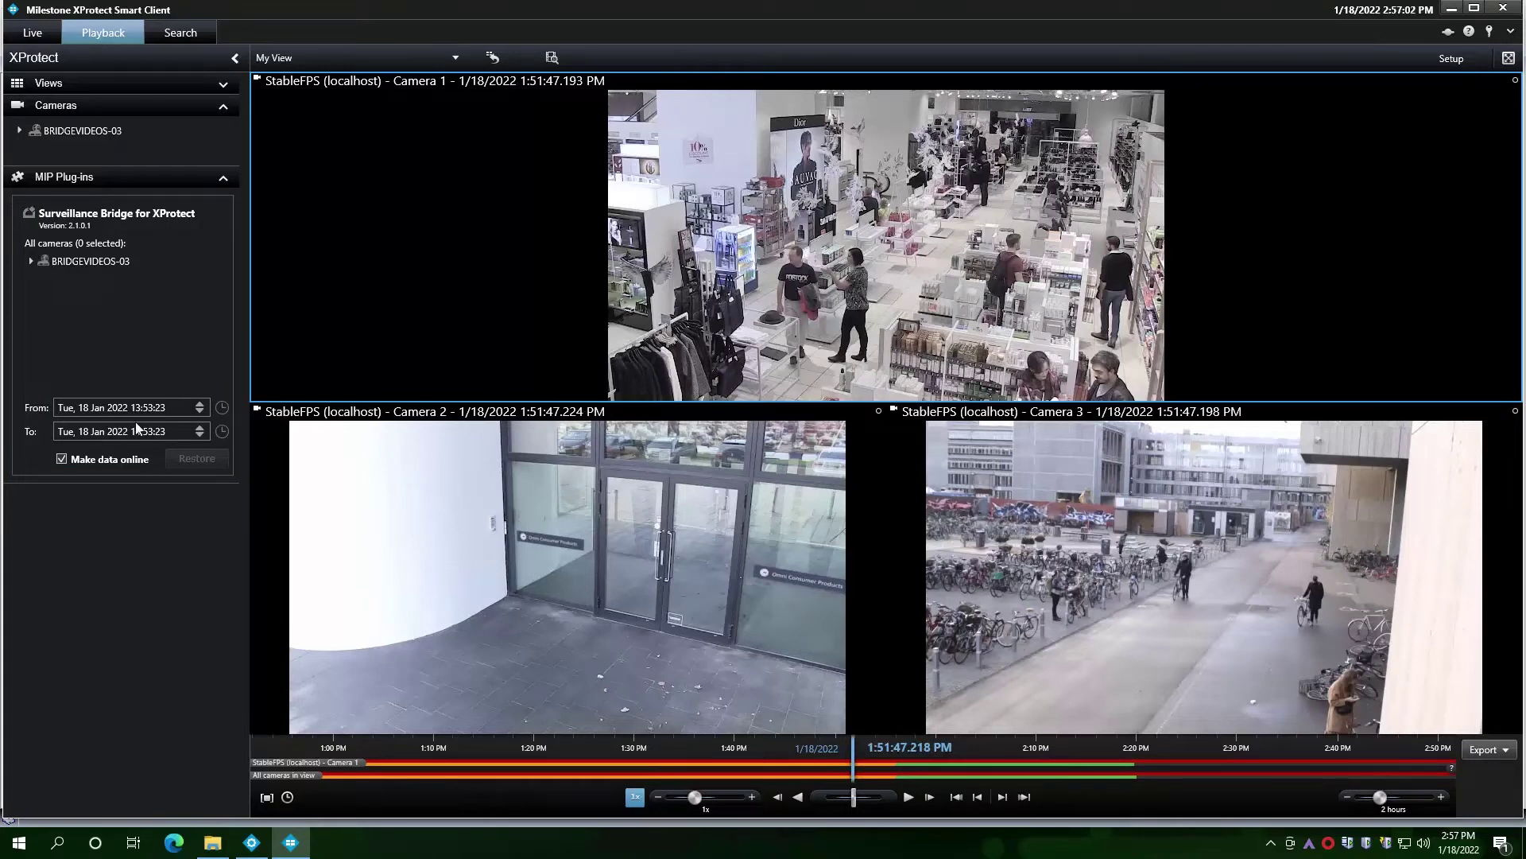
- Set the start of the Surveillance Bridge restore period to 18 Jan 2022 13:45:23
key("Down")
key("Down")
key("Down")
key("Down")
key("Down")
key("Down")
key("Down")
key("Down")
- Restore the data of StableFPS (localhost) - Camera 3 with it made online, and turn on timeline range selection from 13:53:41 to 14:21:47
left_click(30, 261)
left_click(37, 277)
left_click(59, 324)
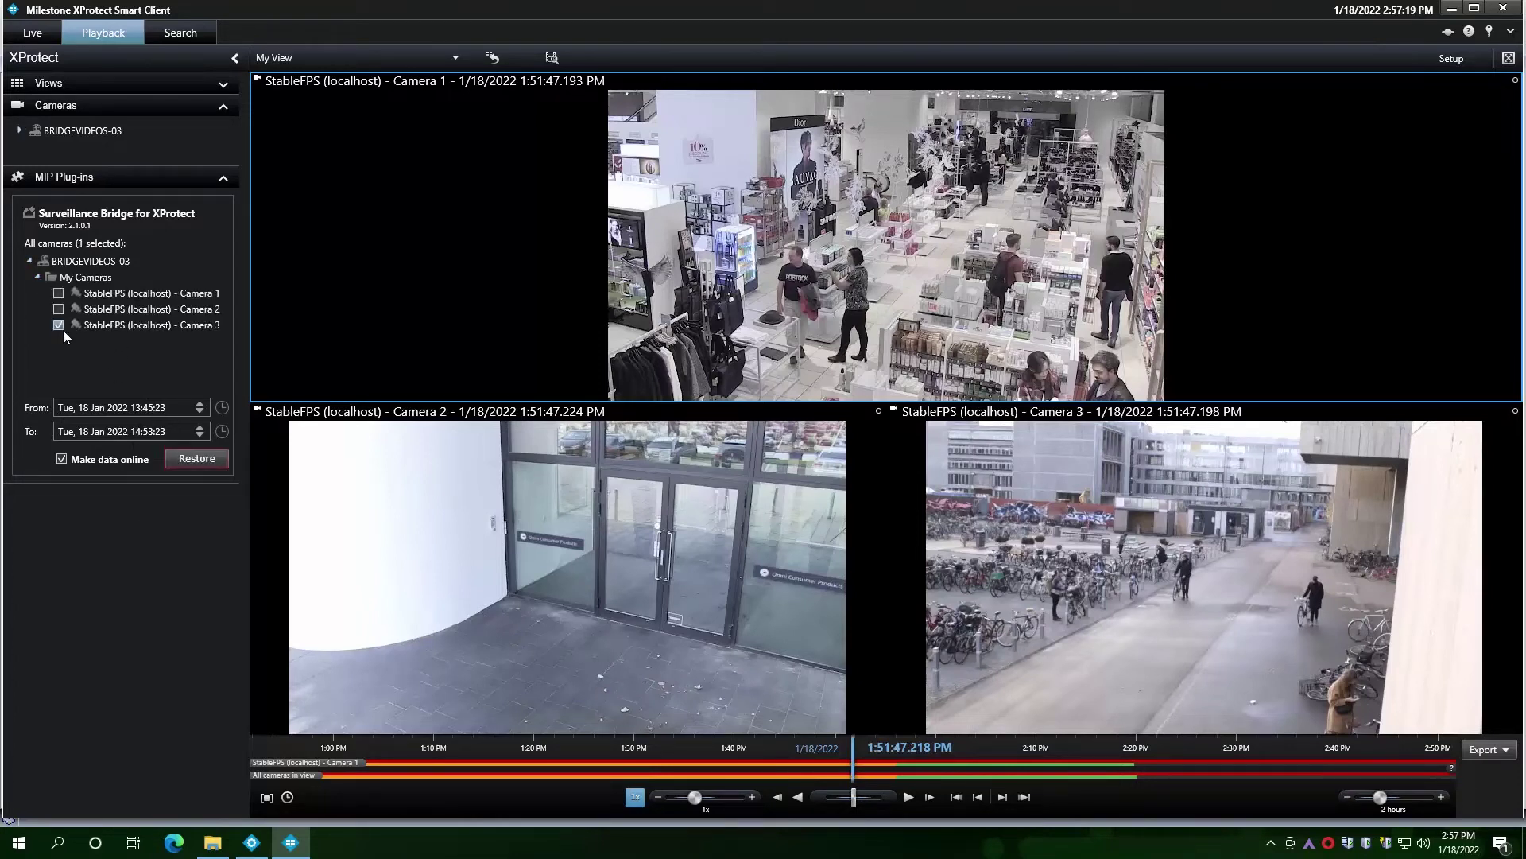
left_click(184, 459)
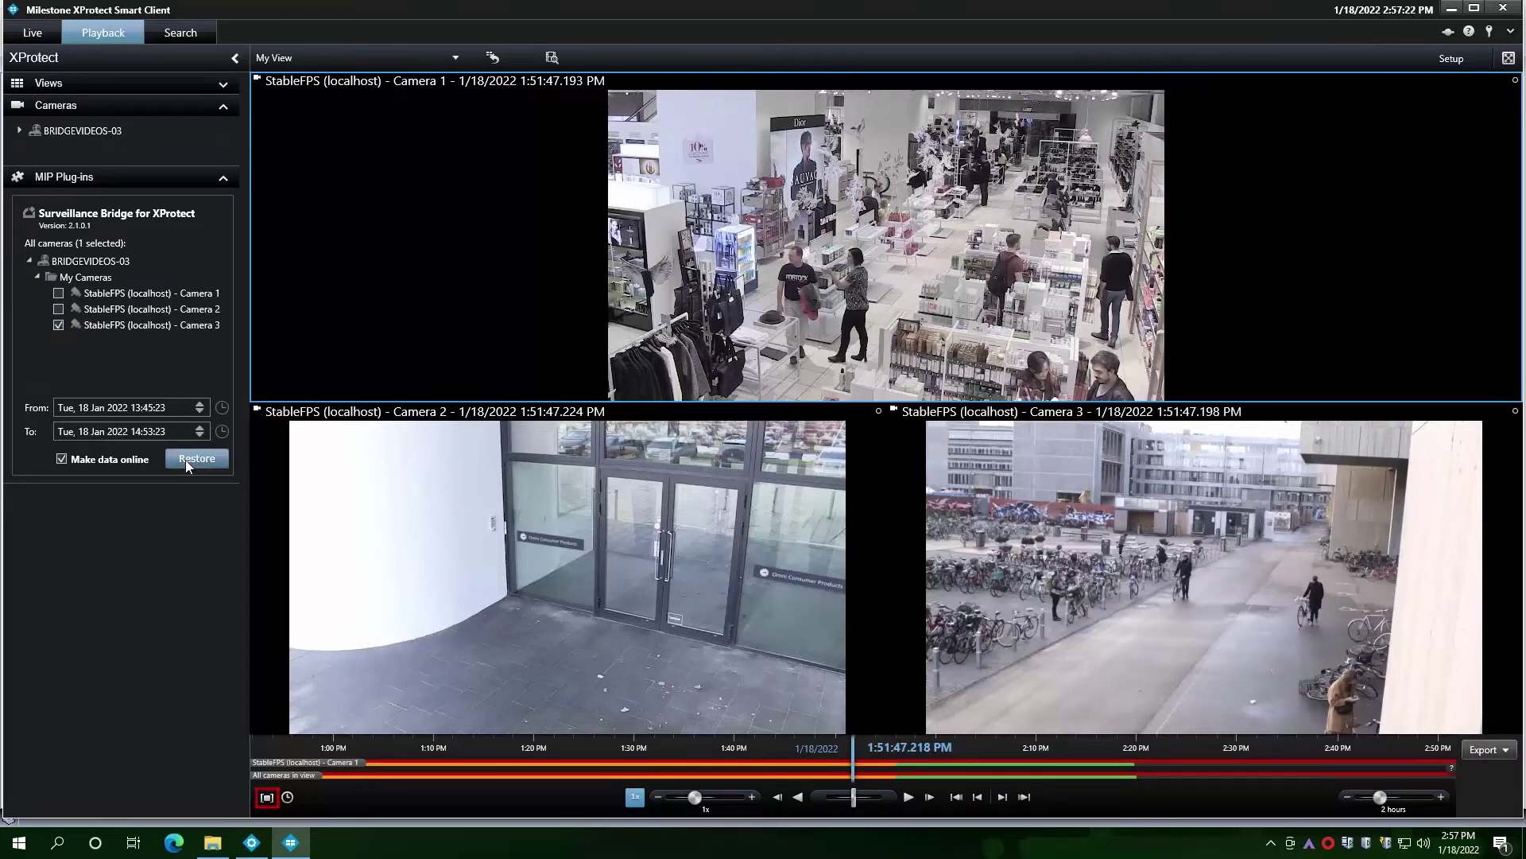
left_click(267, 797)
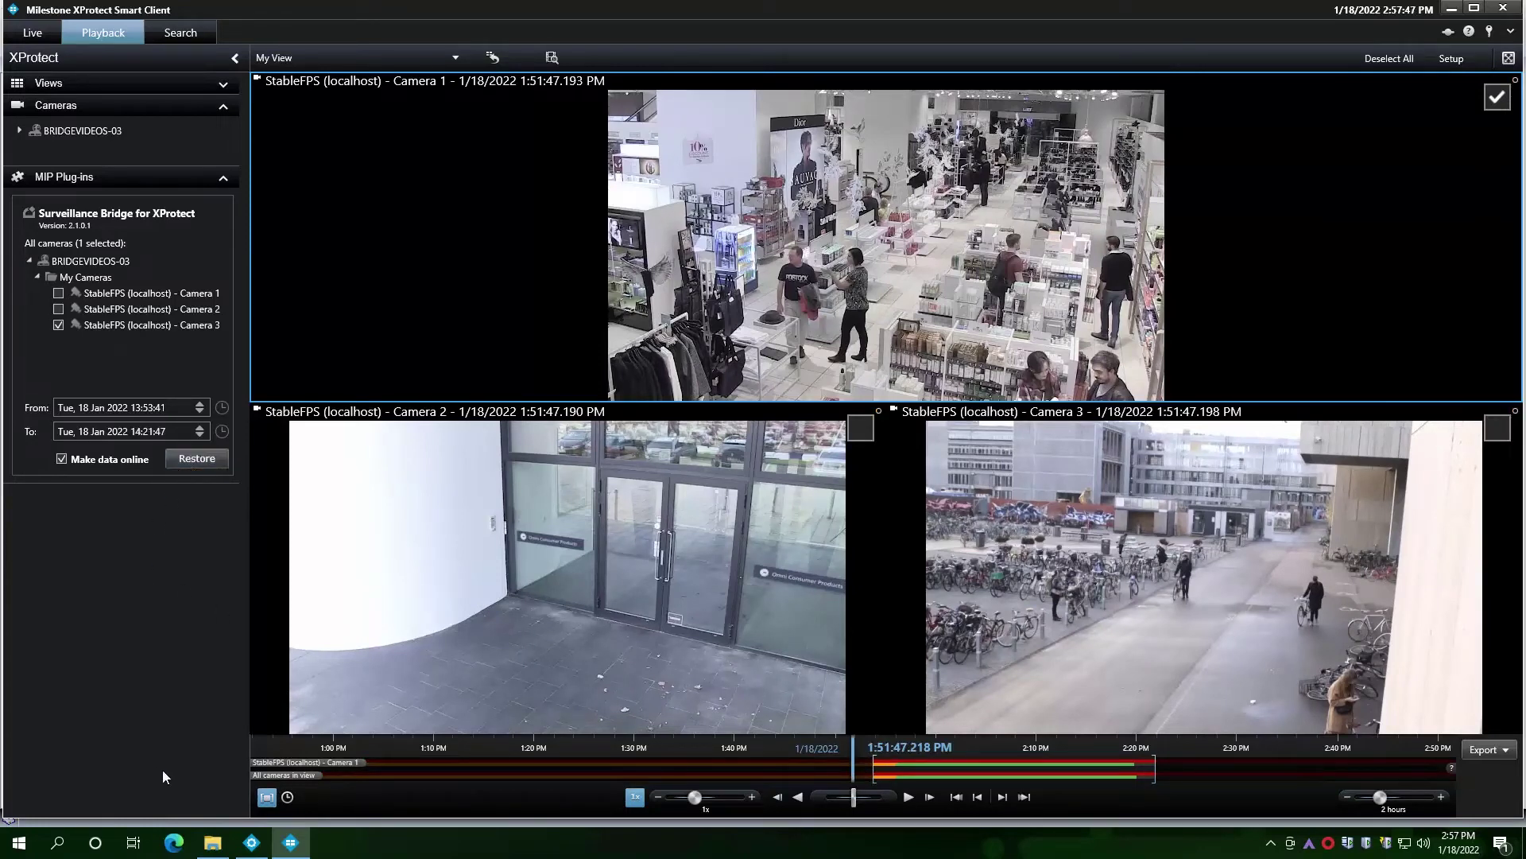
- Switch to the Management Client and set the maximum size of the Local Default recording storage to 500 GB
left_click(252, 843)
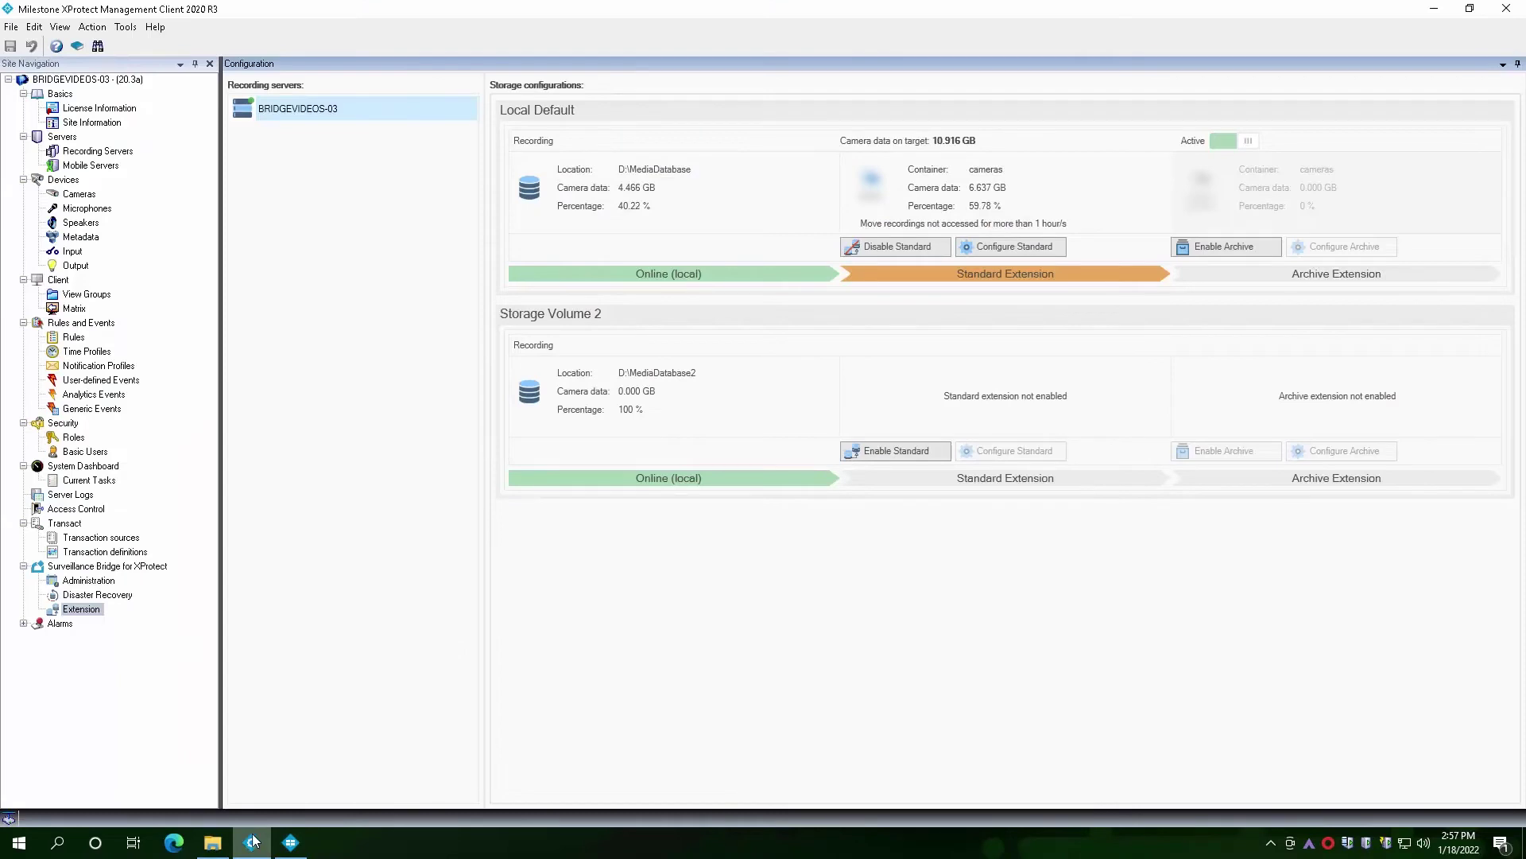
left_click(97, 152)
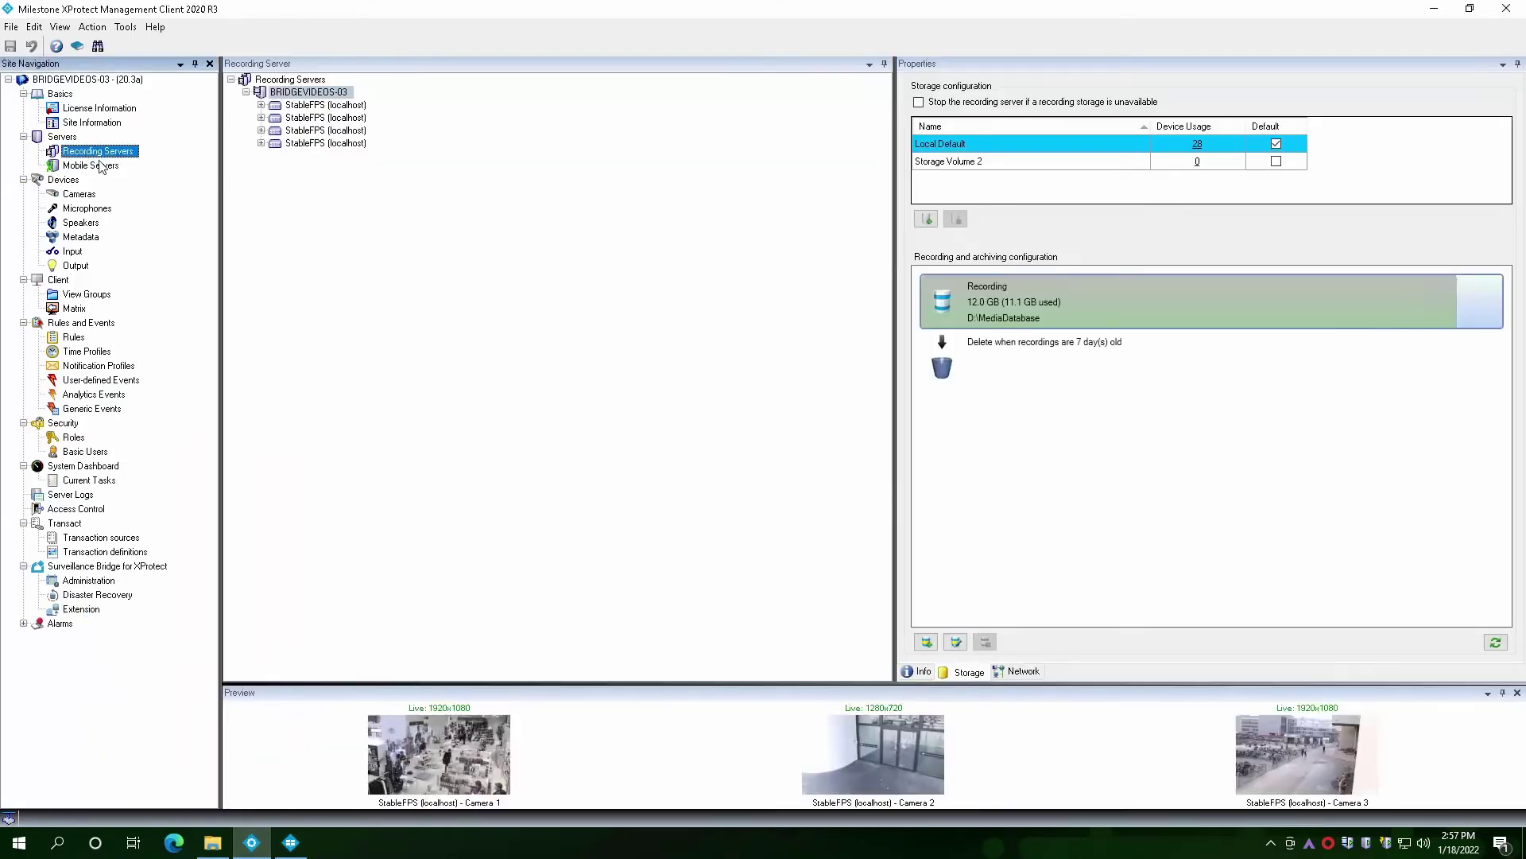
double_click(980, 291)
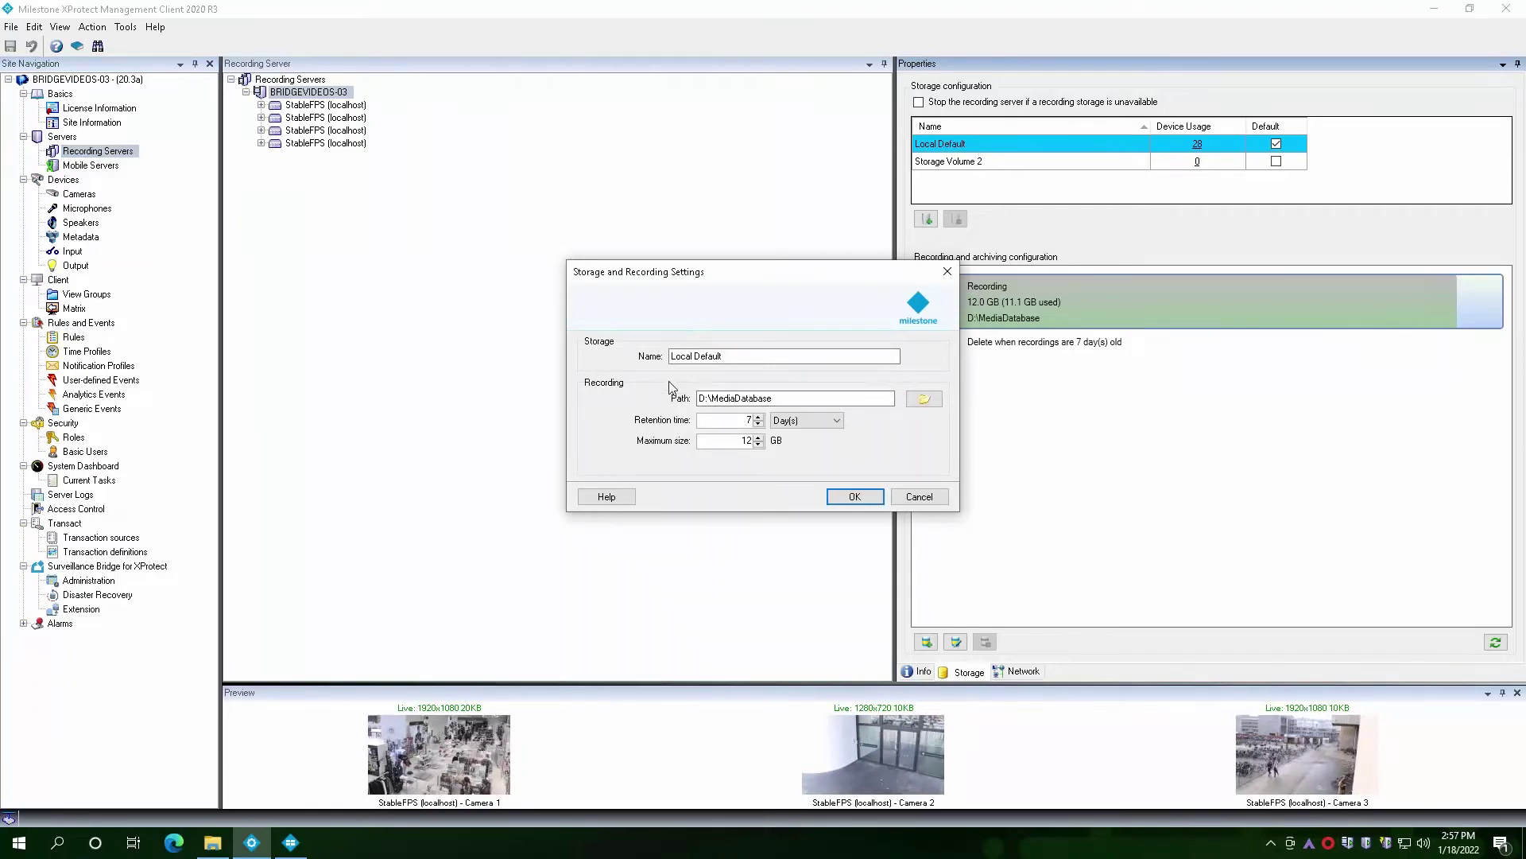
double_click(736, 440)
type("500")
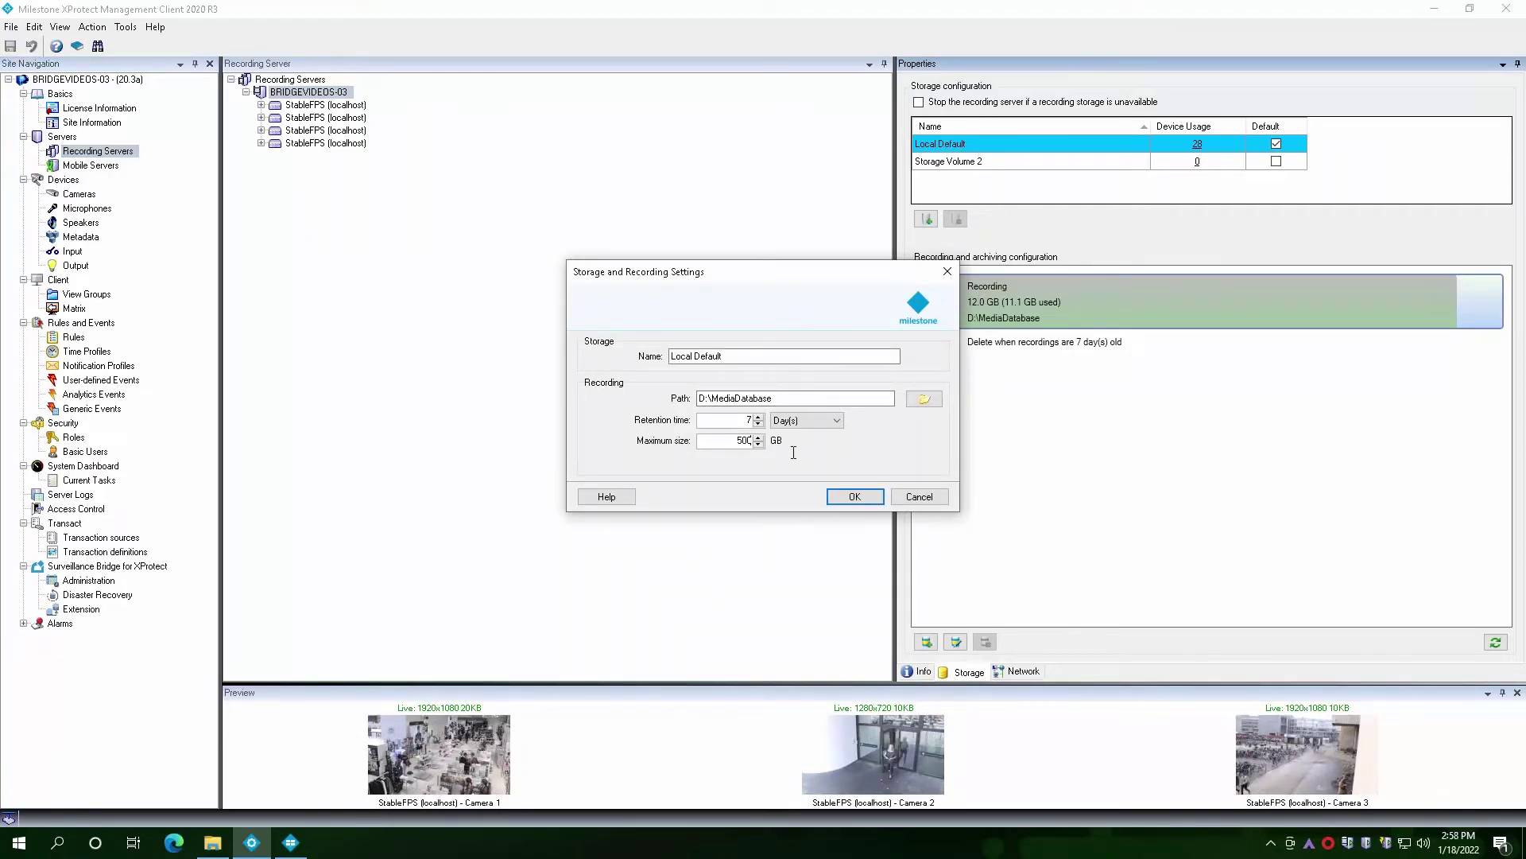
left_click(867, 498)
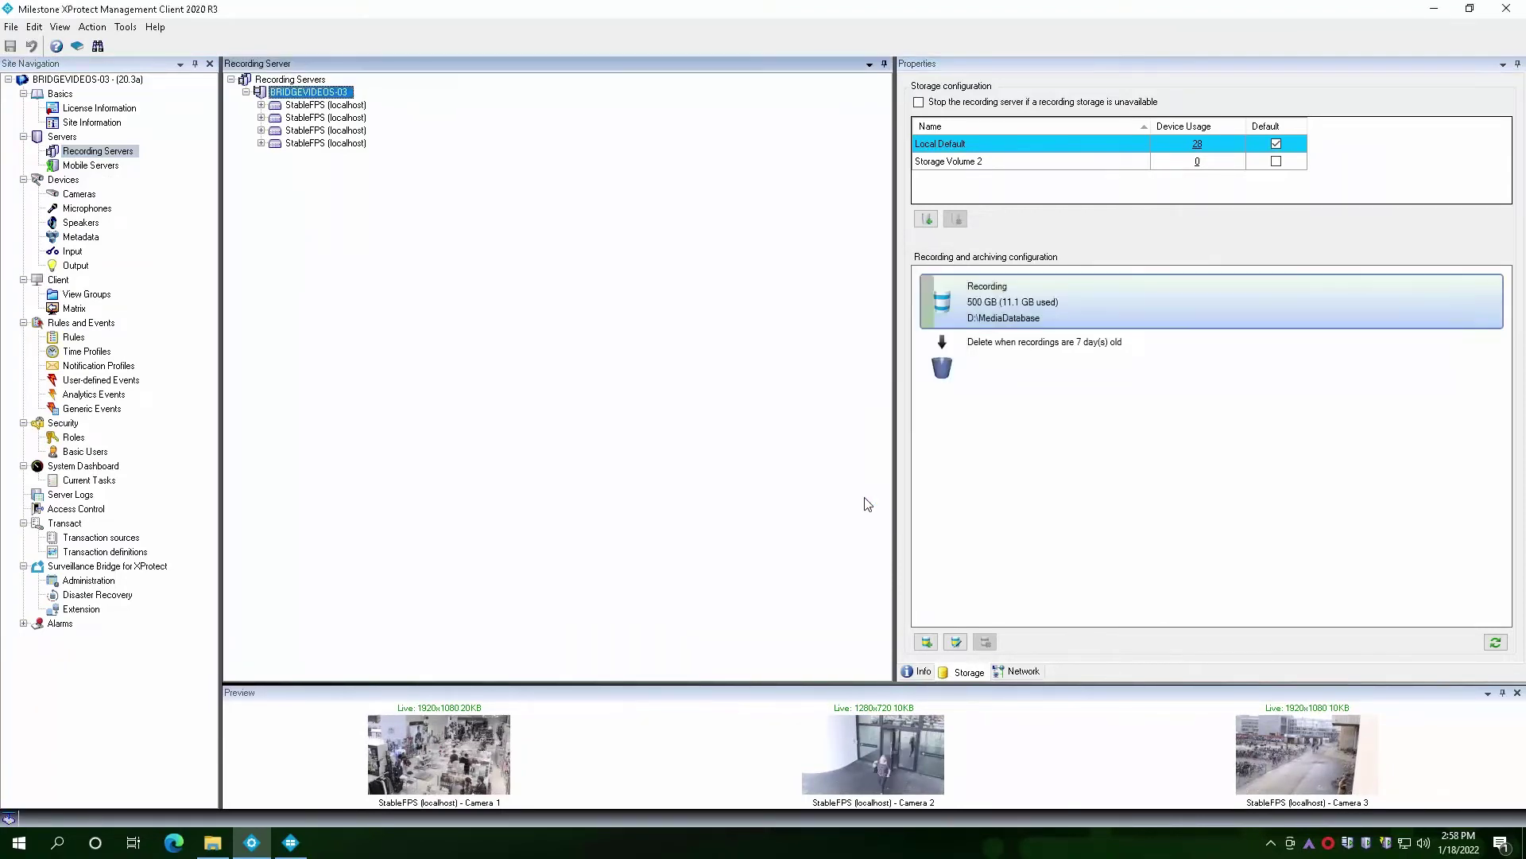
- Check the Local Default recording storage details, then switch to File Explorer to compare the Temporary Storage (D:) drive
mouse_move(1143, 304)
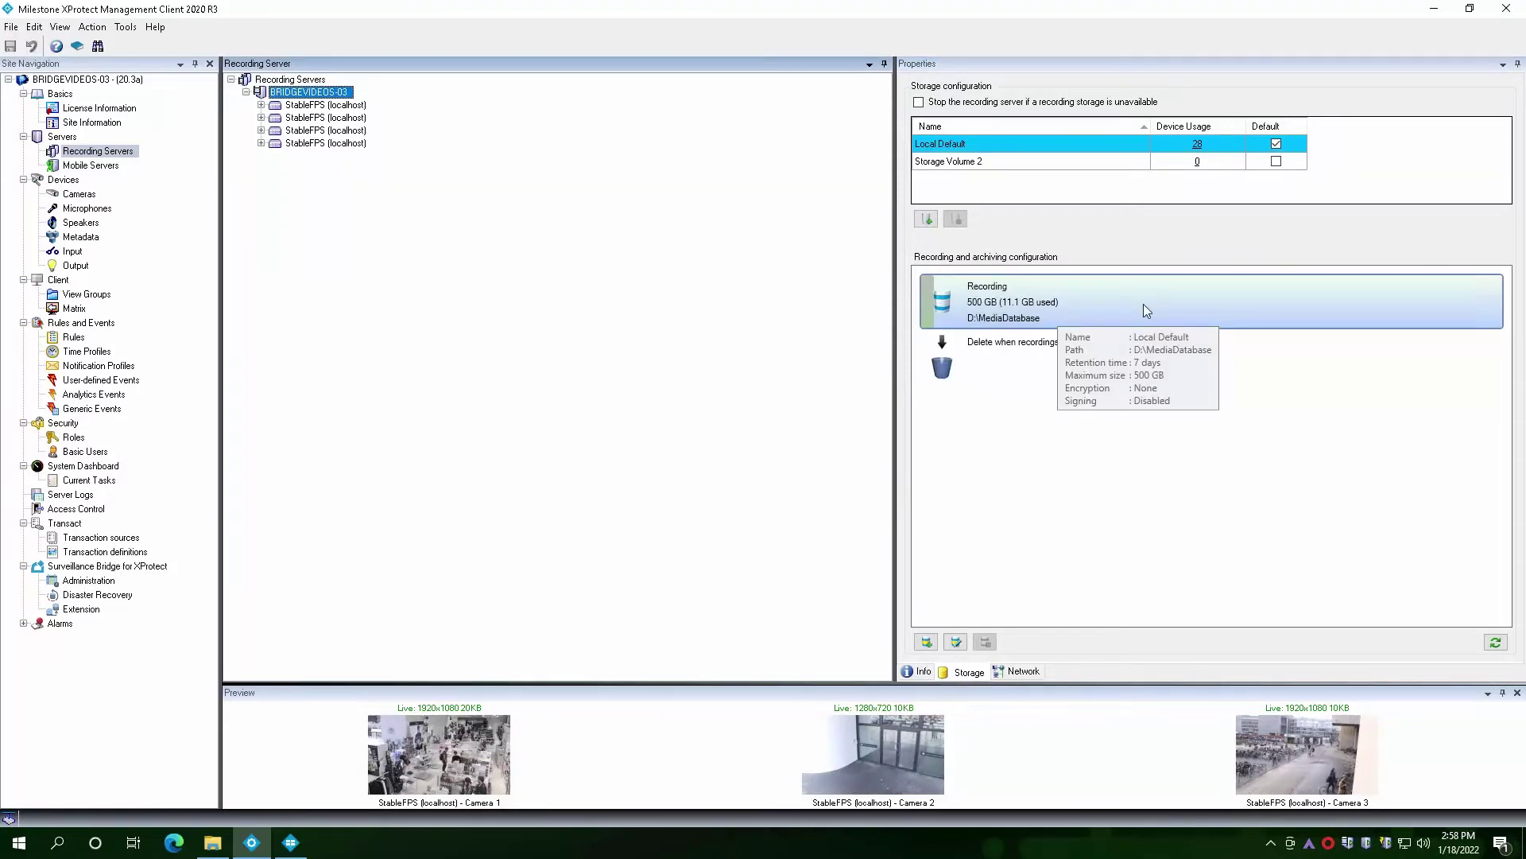
left_click(229, 833)
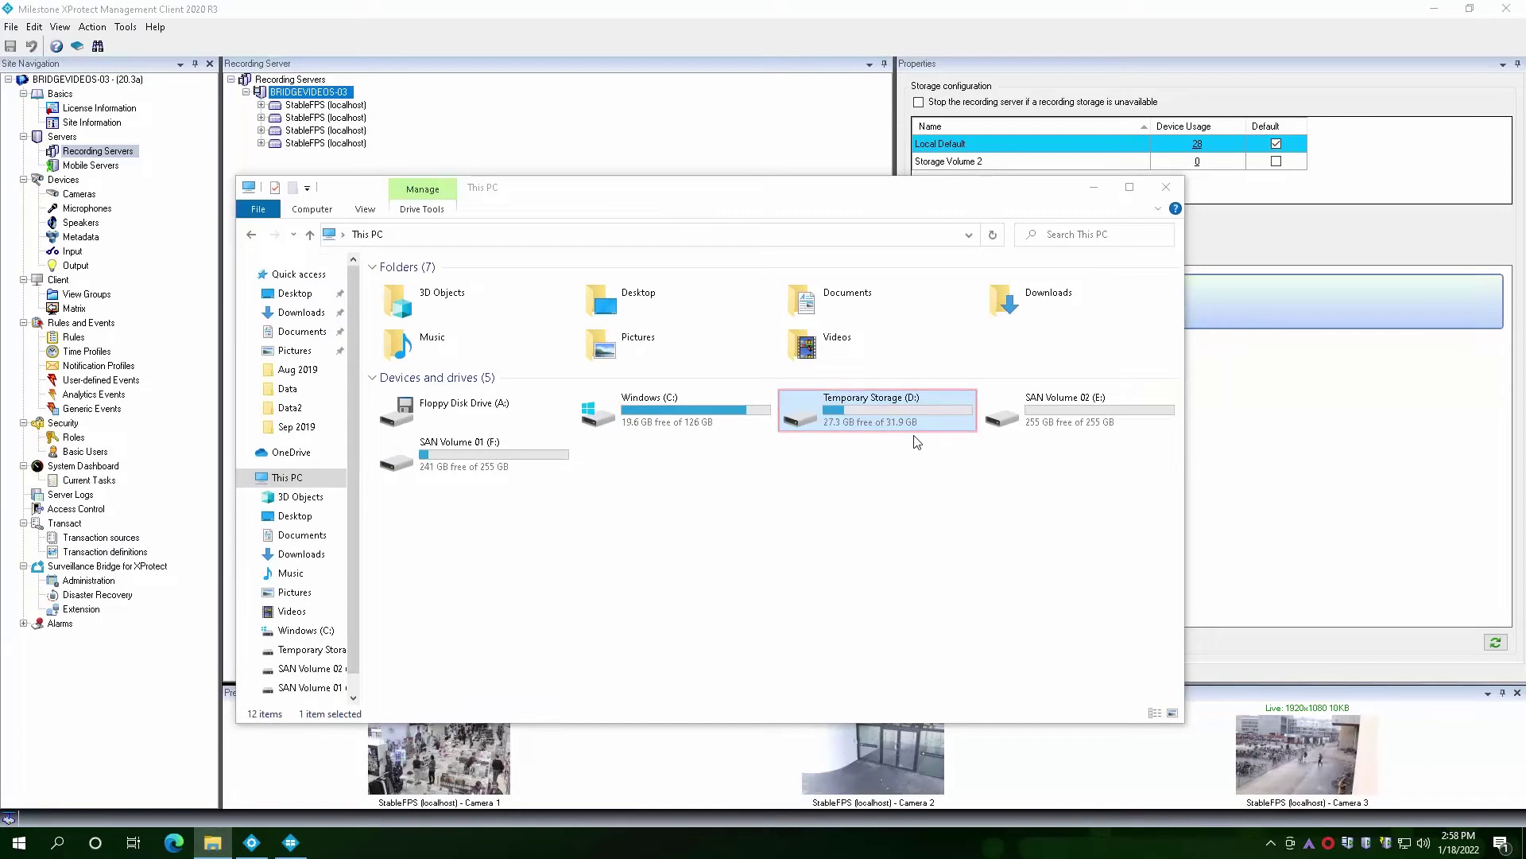
- Enable the archive extension for Local Default with recordings moved after 1 day without access and Standard rehydration priority, and review its configuration
left_click(1092, 187)
mouse_move(1054, 304)
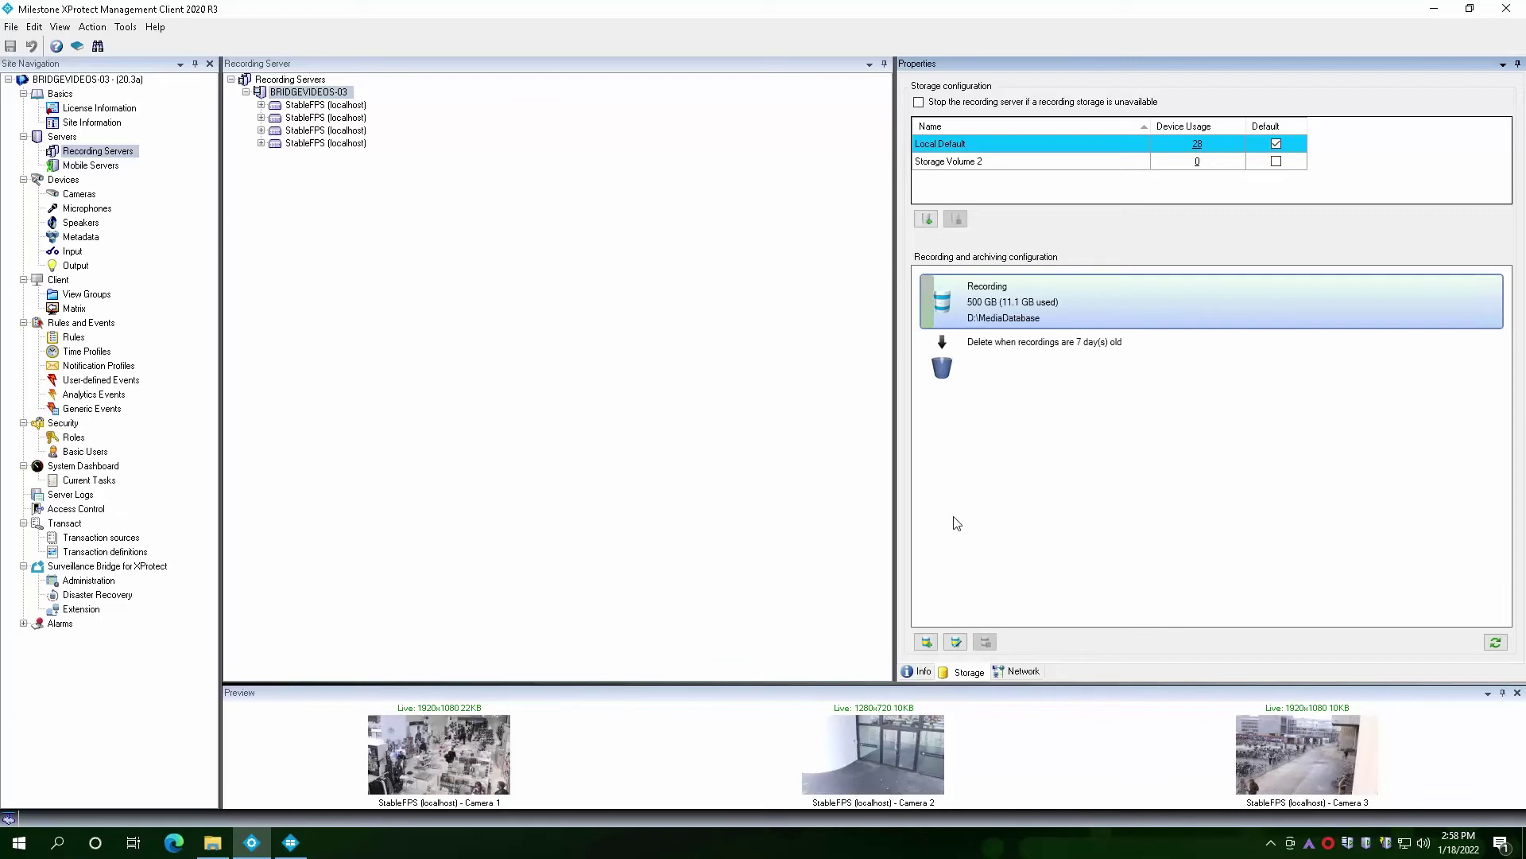
left_click(81, 609)
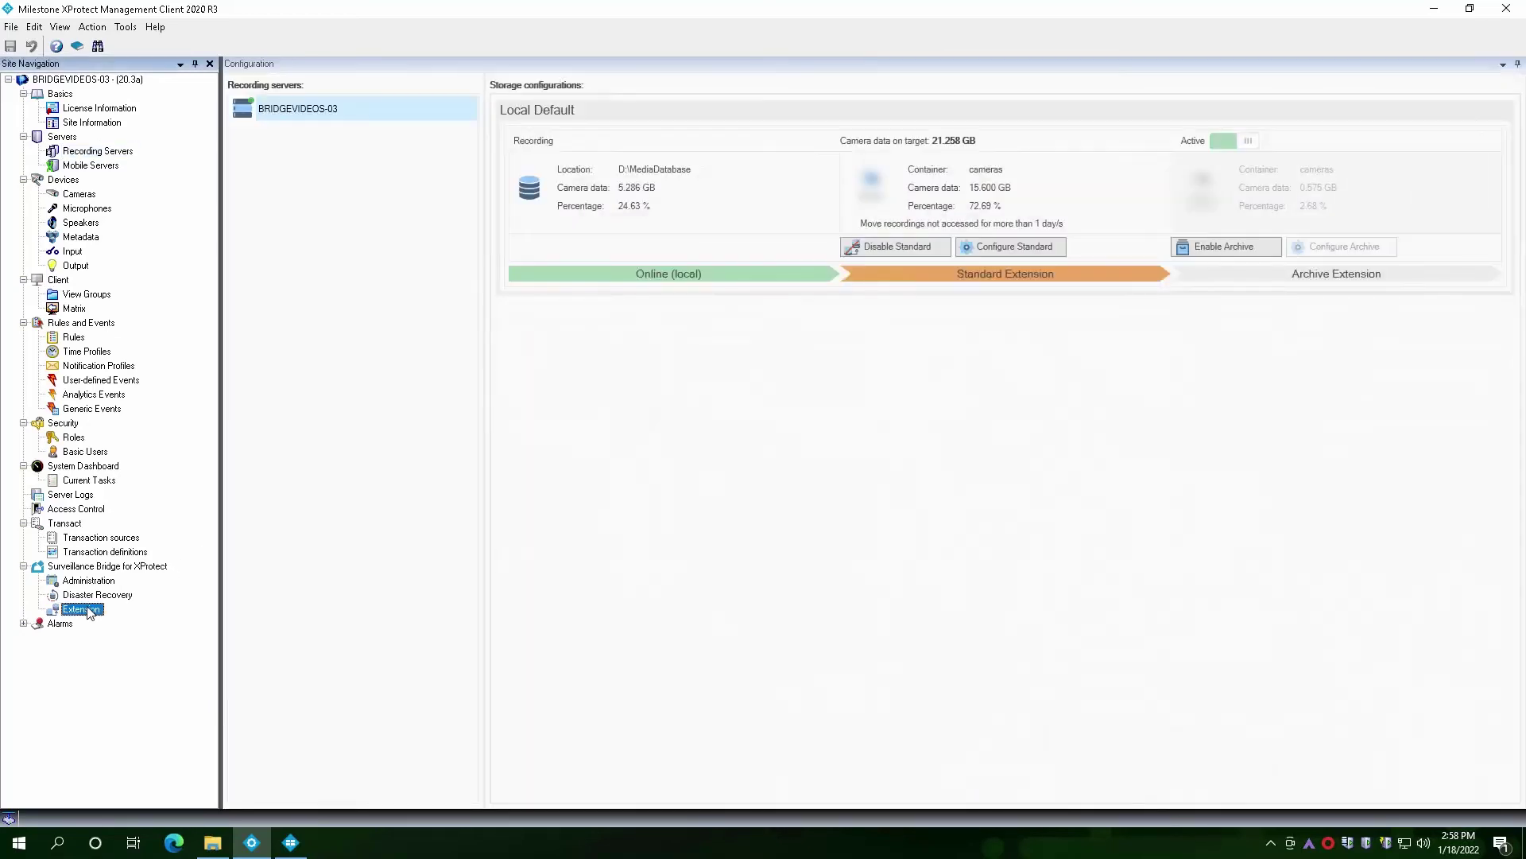
left_click(1222, 248)
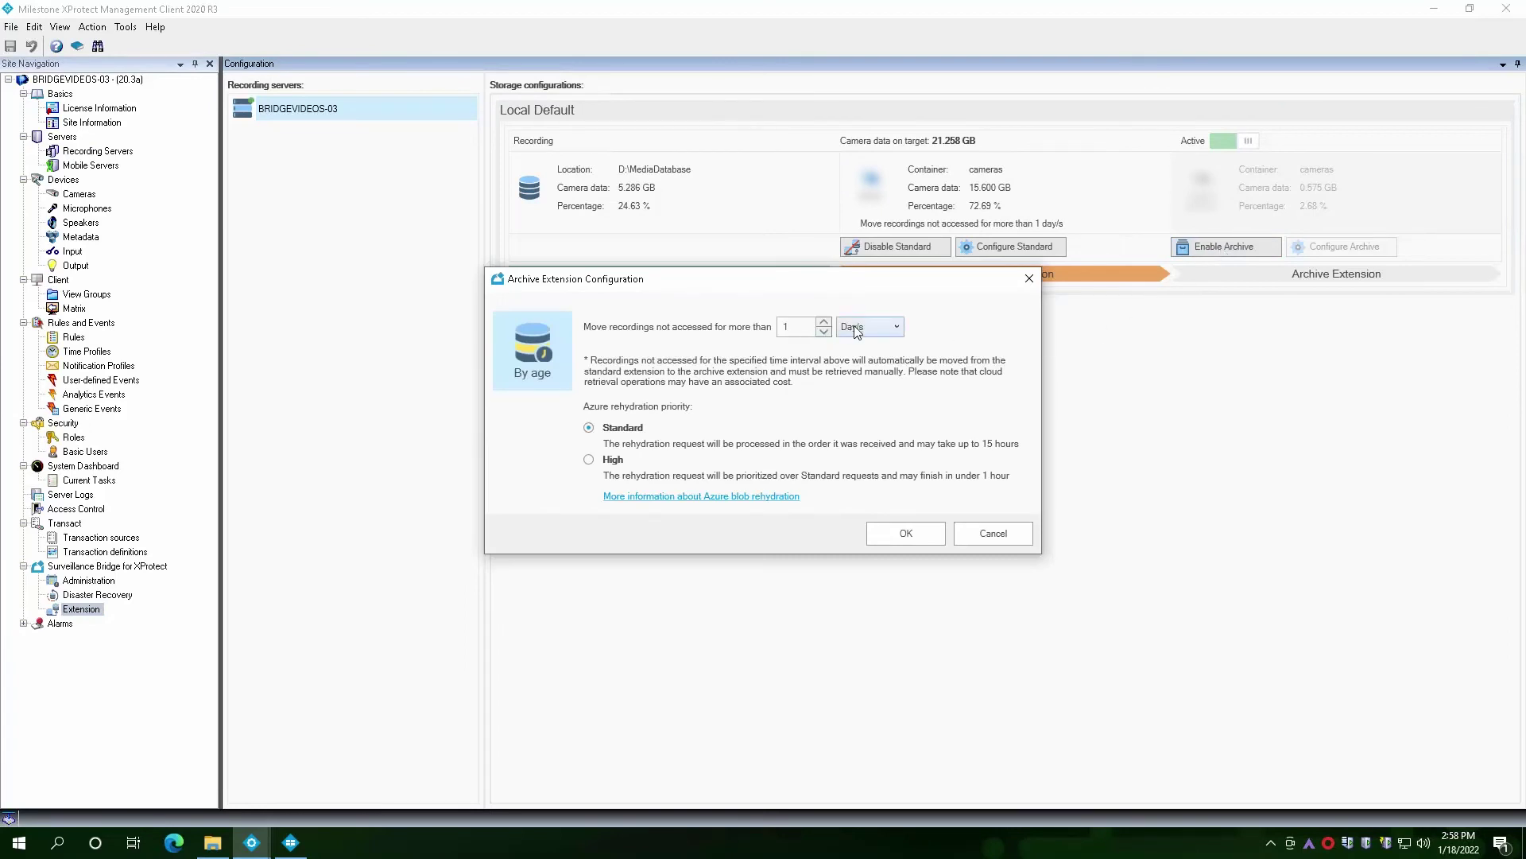
left_click(855, 329)
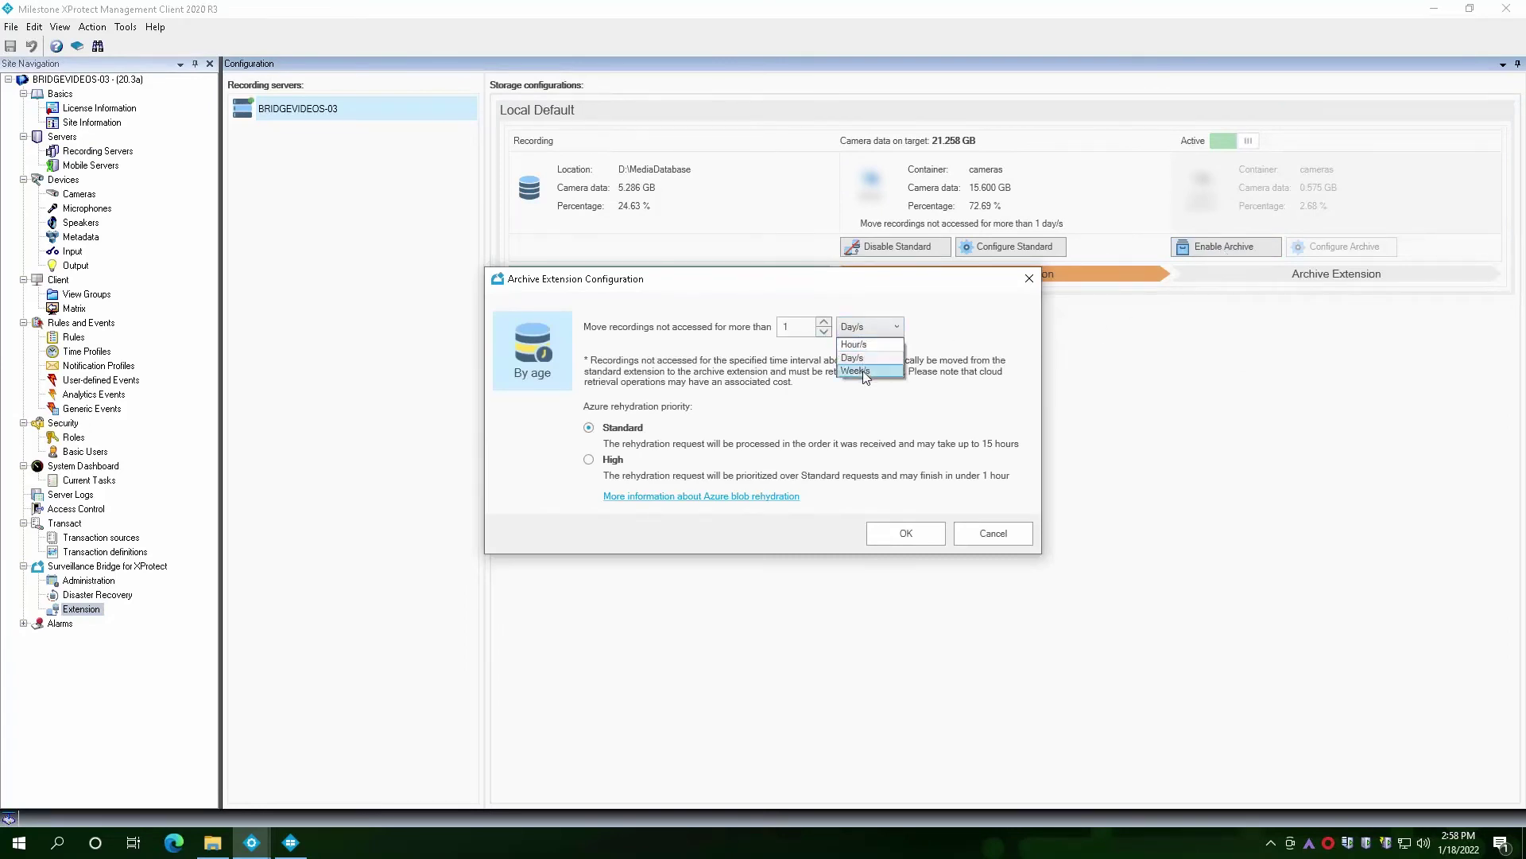
left_click(735, 420)
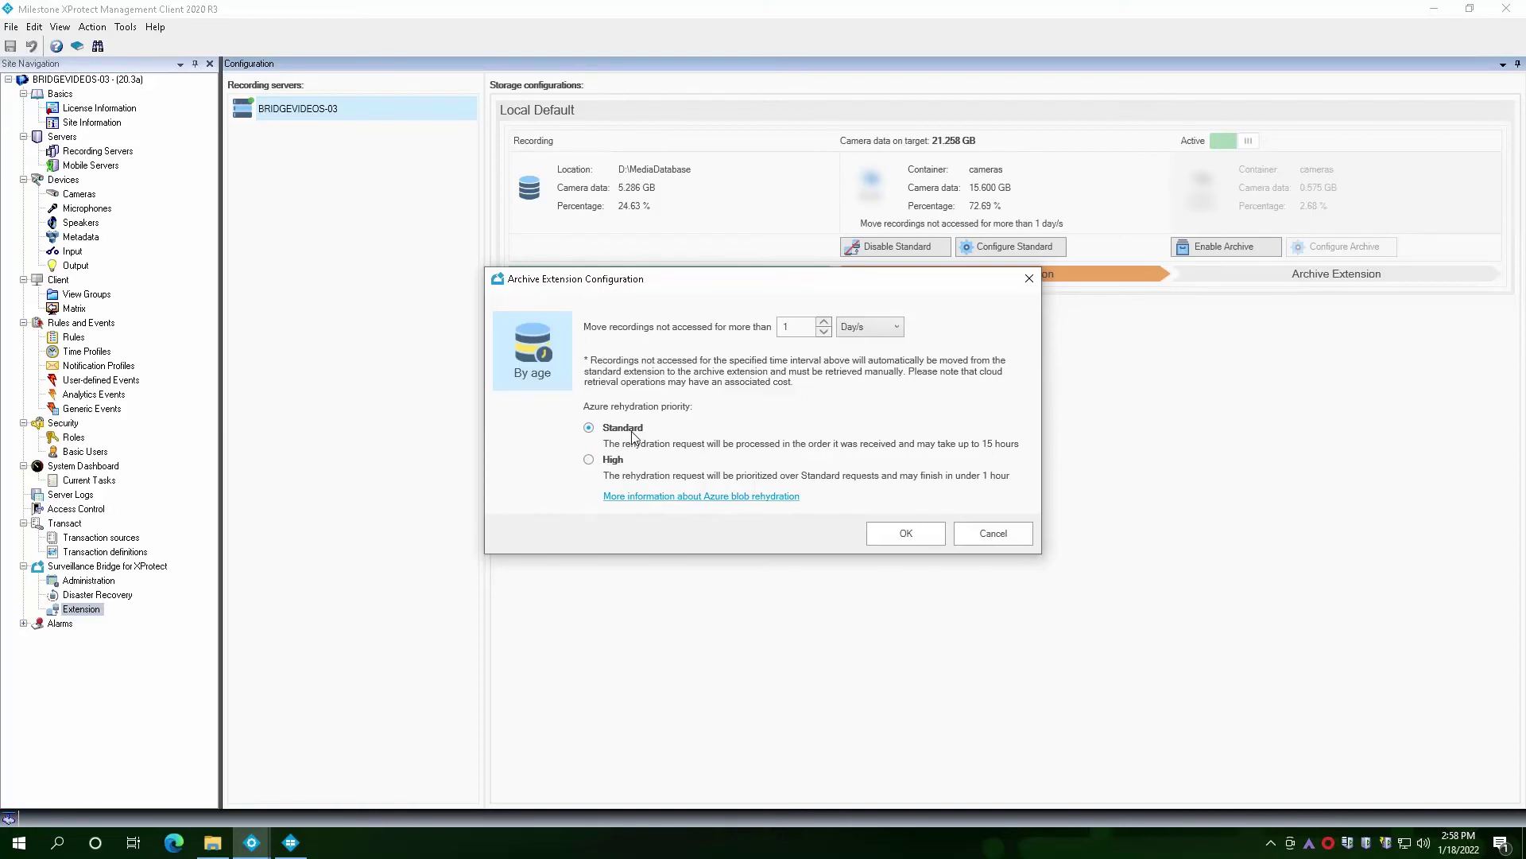
left_click(912, 536)
left_click(915, 452)
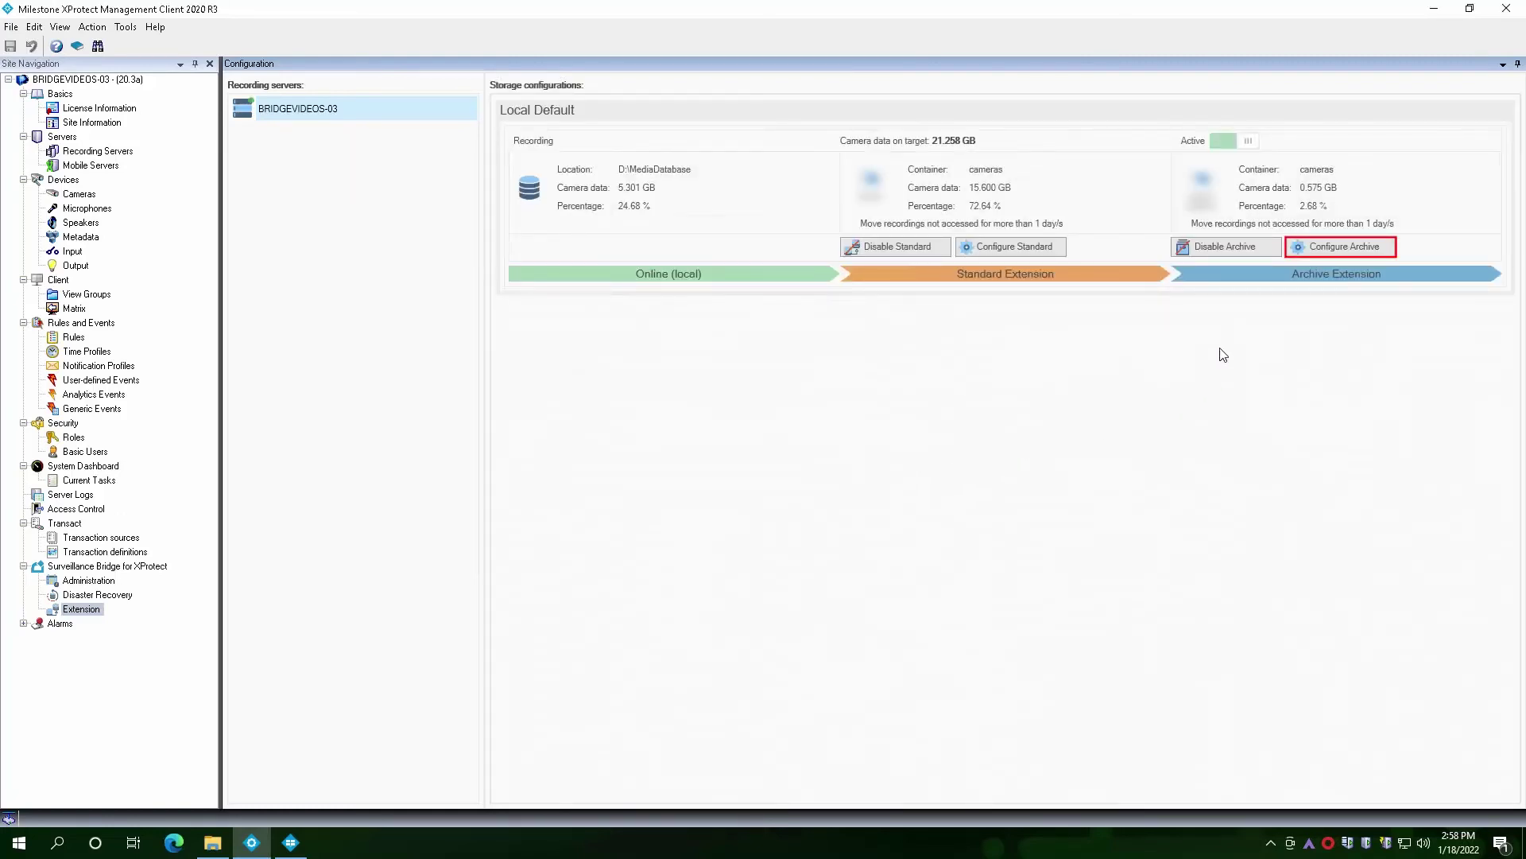
left_click(1318, 249)
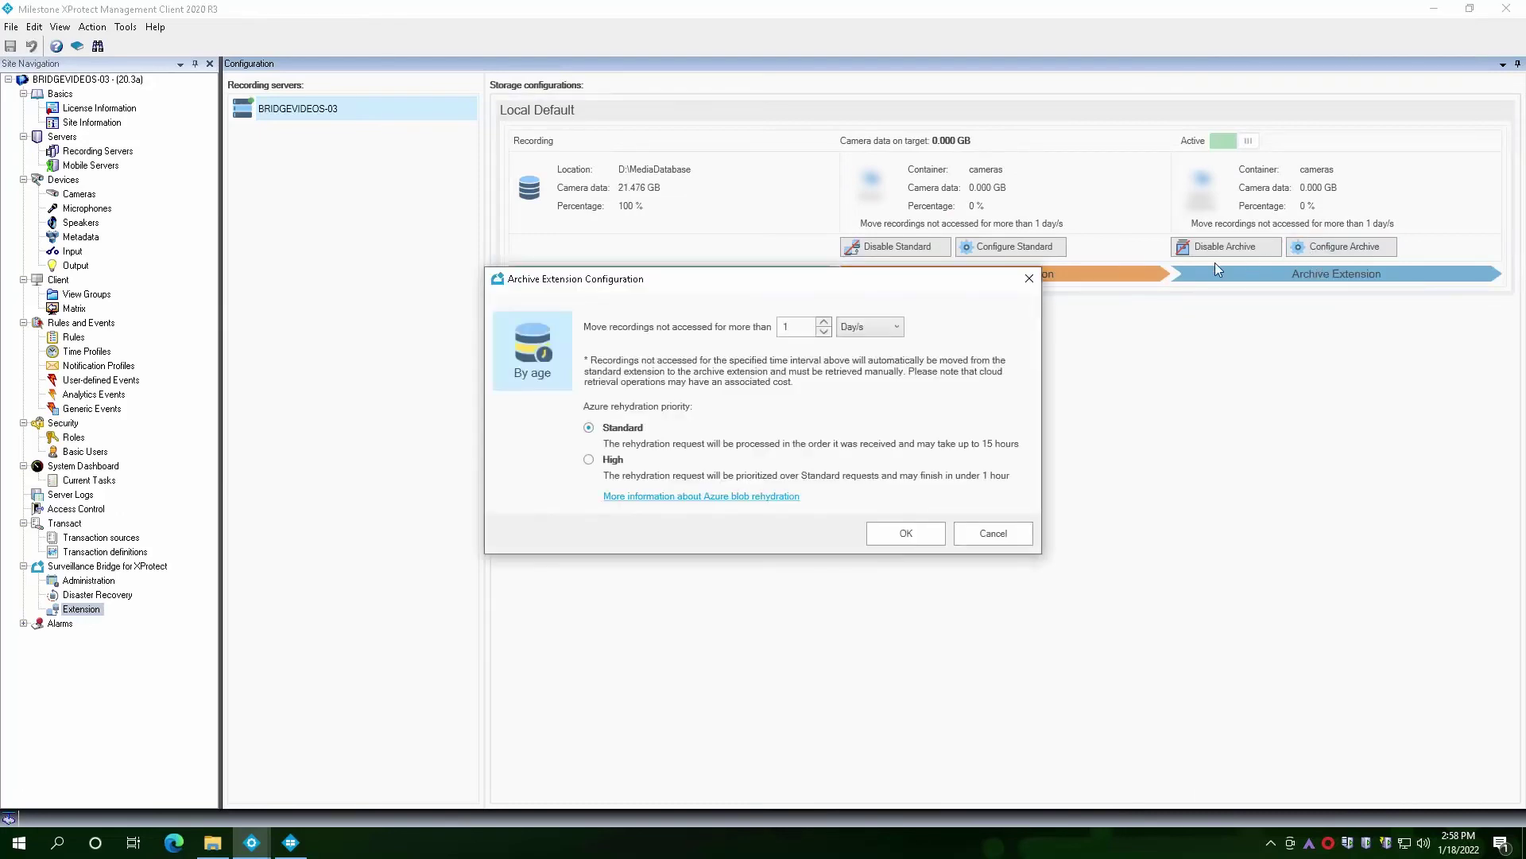
left_click(1028, 278)
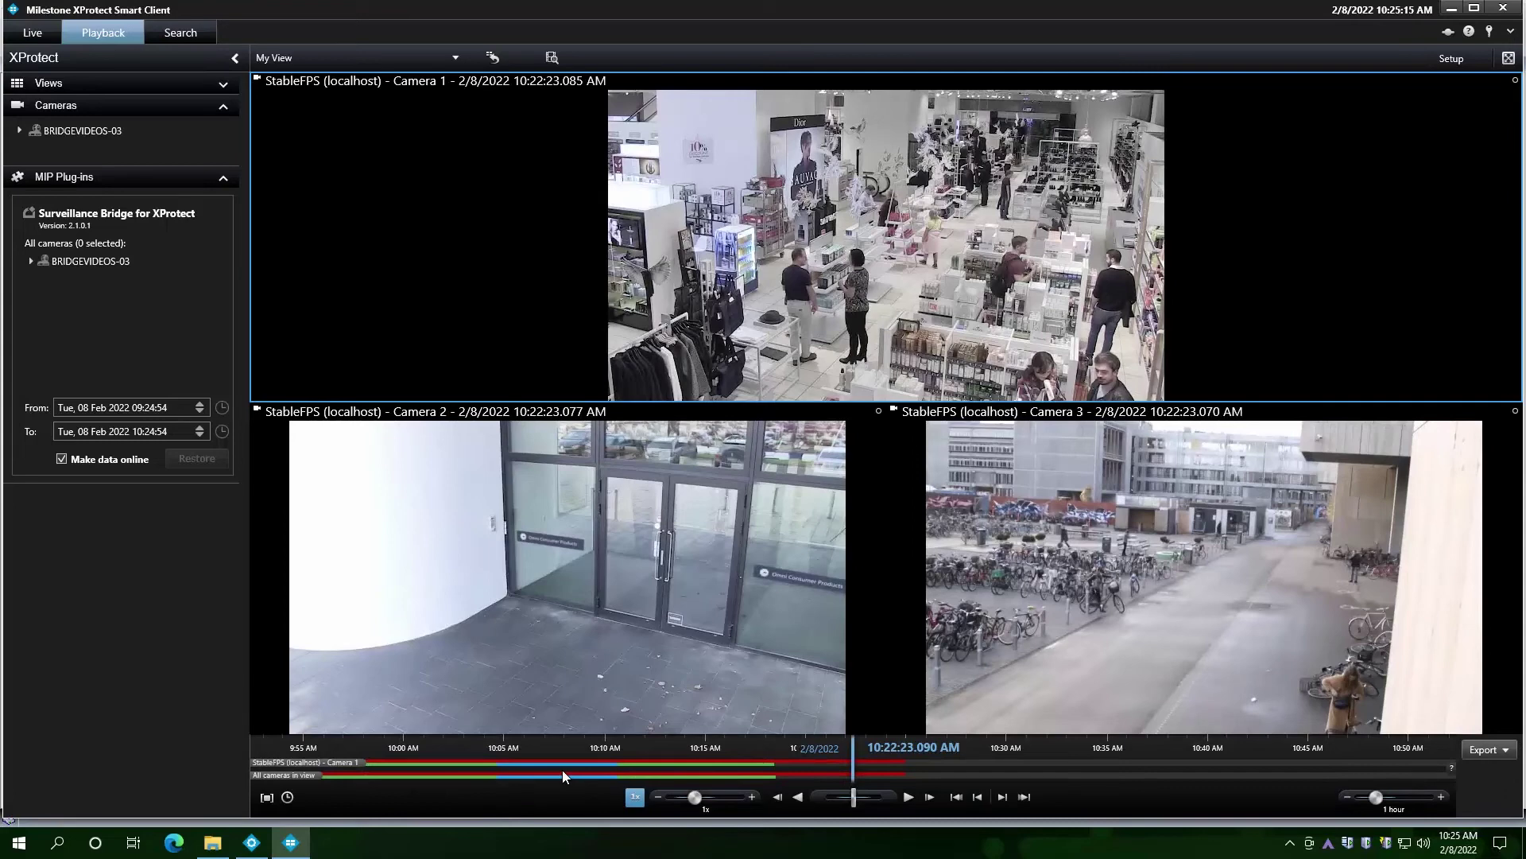
- In the Smart Client, move playback to the offline Camera 1 footage at 10:08:32 AM and select the timeline range from 10:08:32 to 10:09:42
left_click_drag(798, 772, 1042, 755)
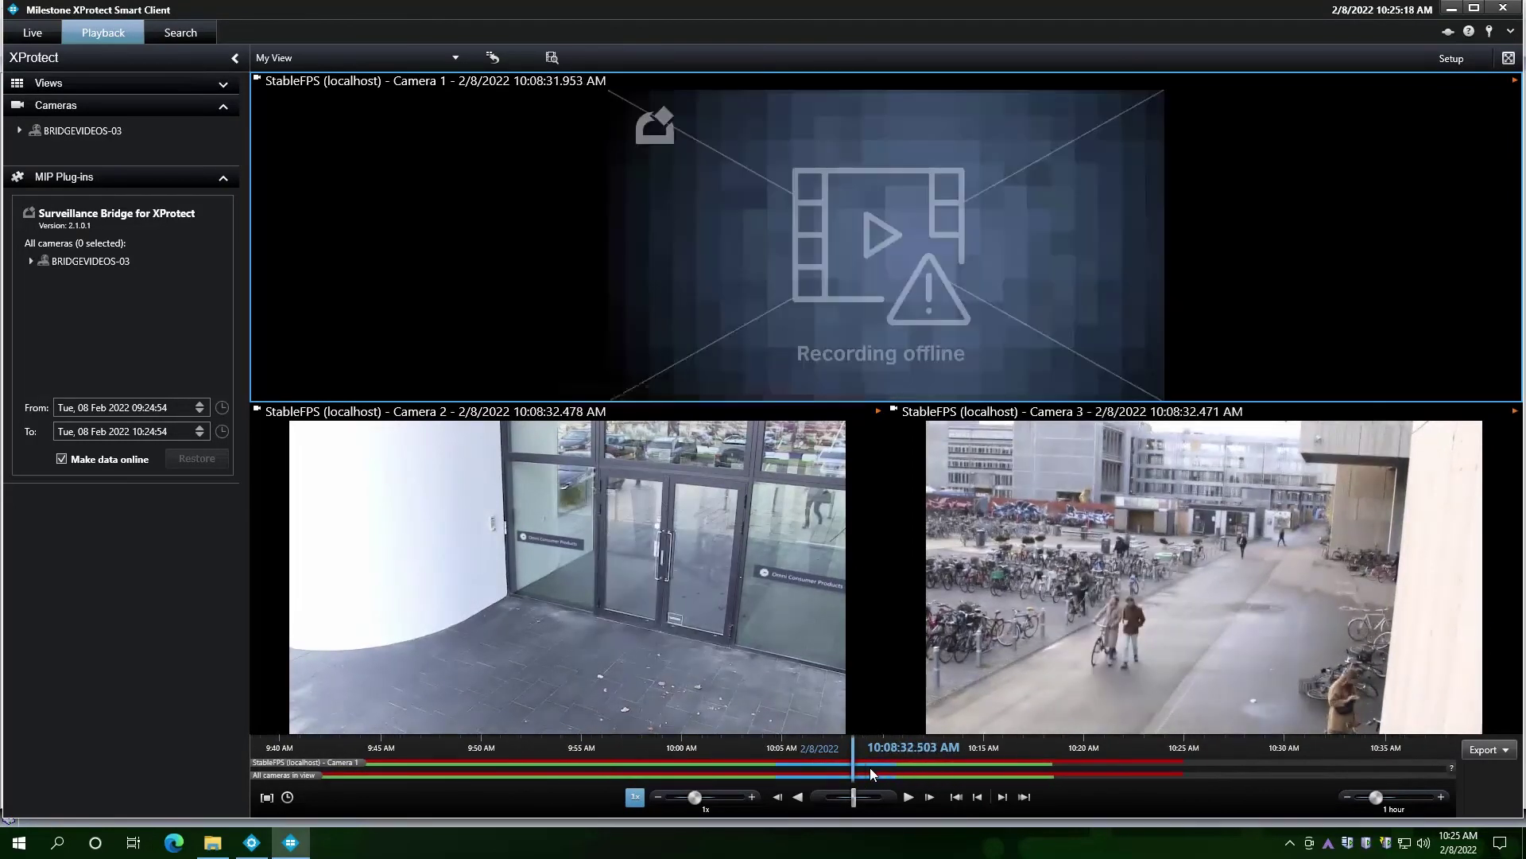
mouse_move(870, 284)
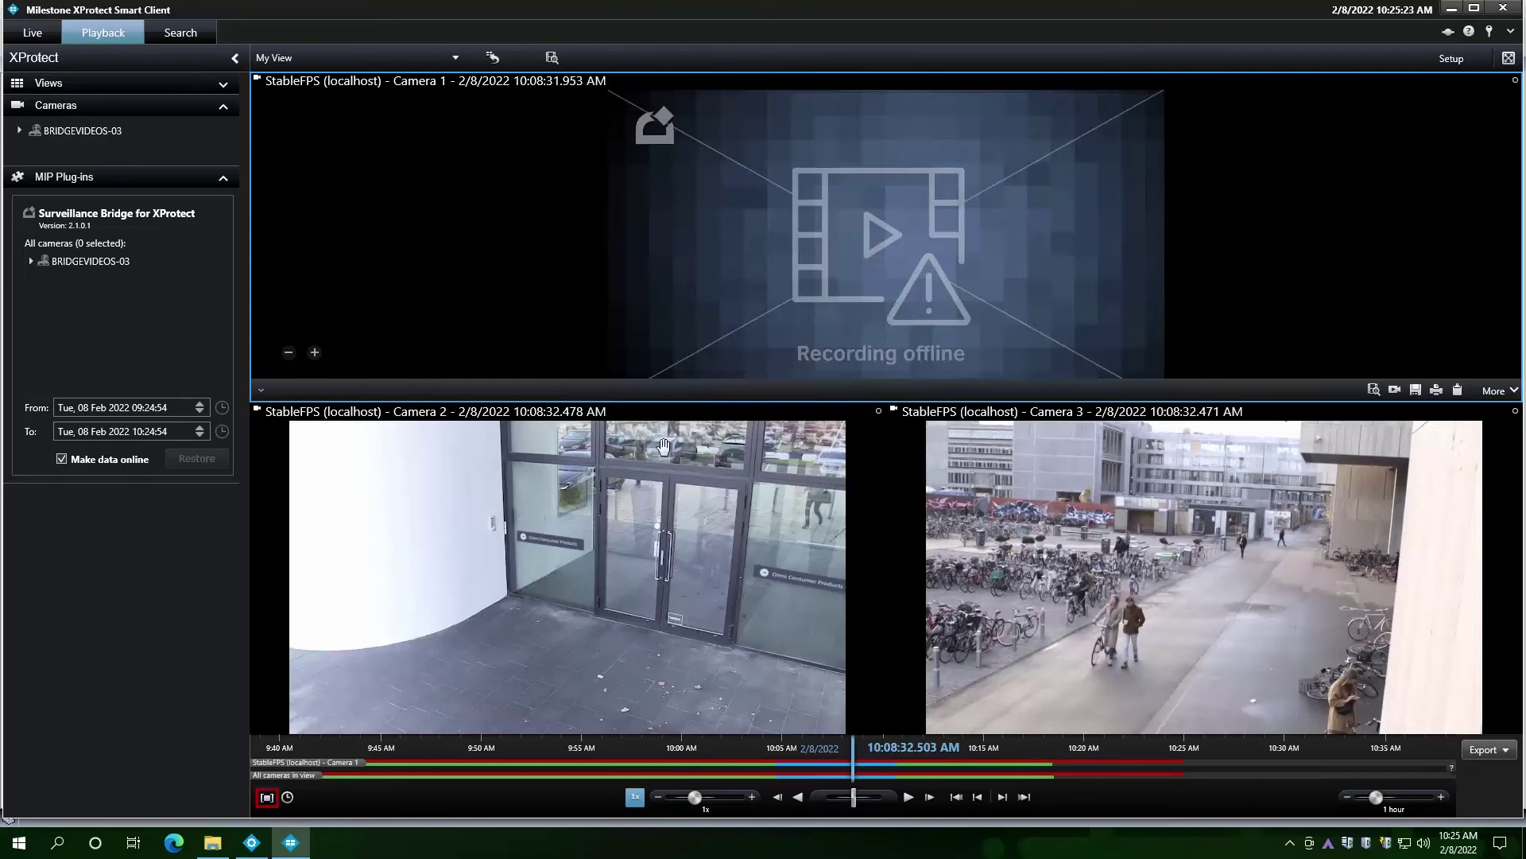
left_click(265, 796)
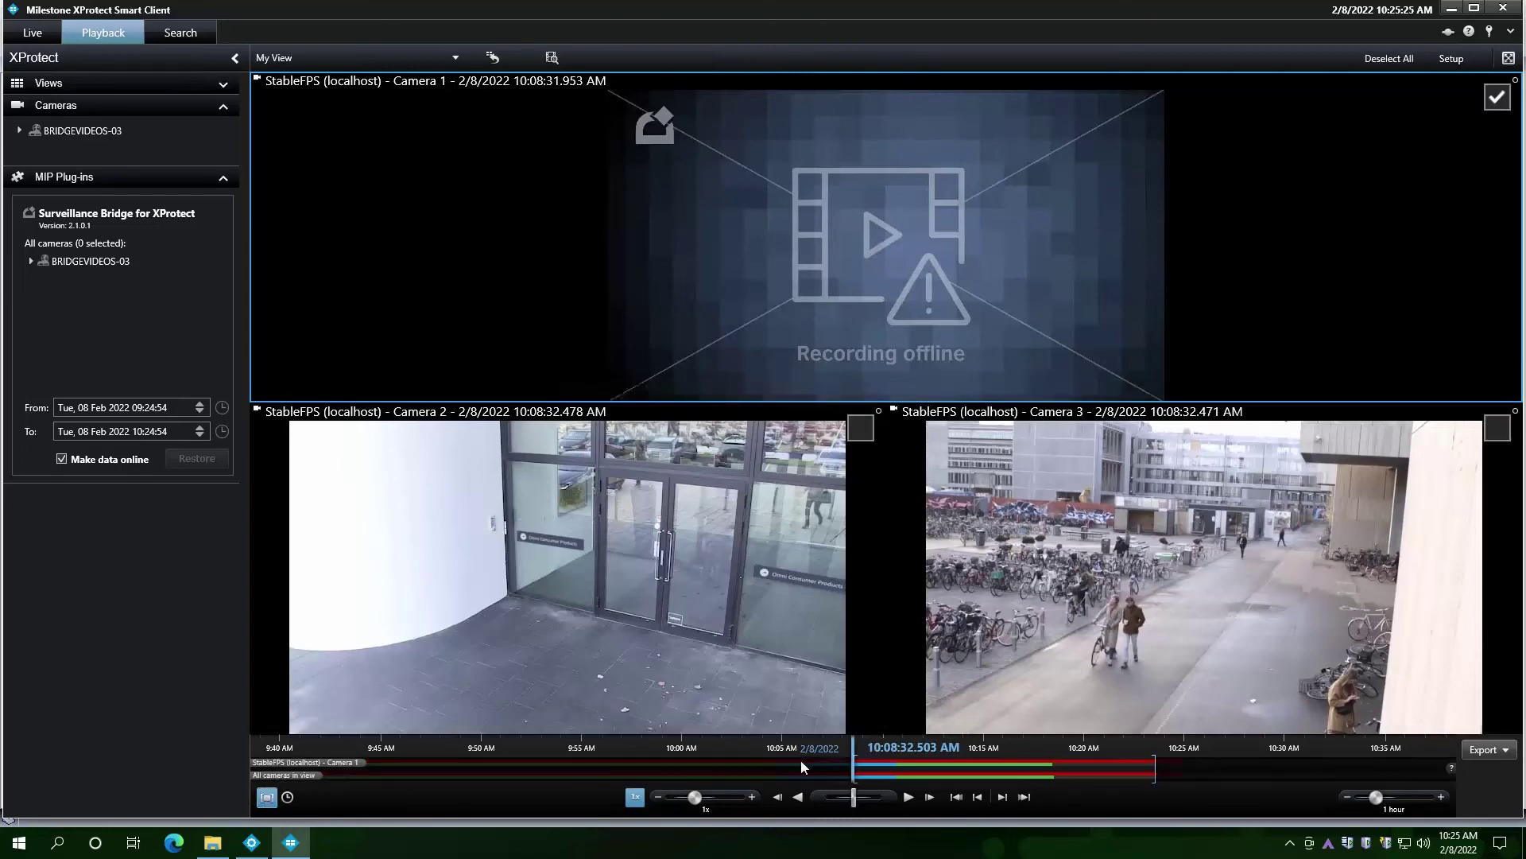
left_click_drag(983, 771, 877, 771)
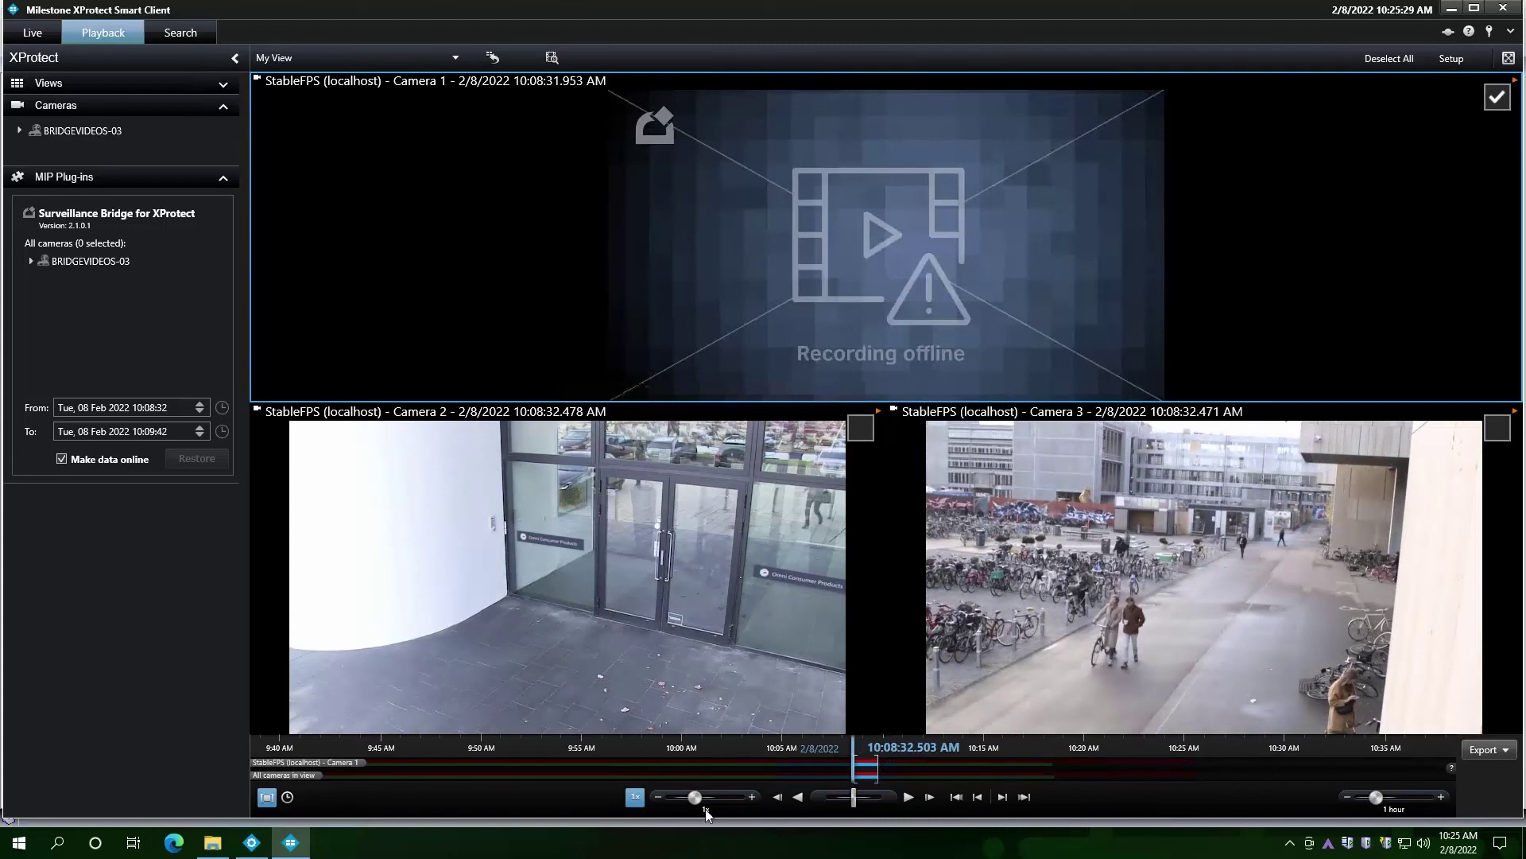
- Select StableFPS (localhost) - Camera 1 in Surveillance Bridge and request the restore of its data for the chosen period
left_click(31, 261)
left_click(38, 278)
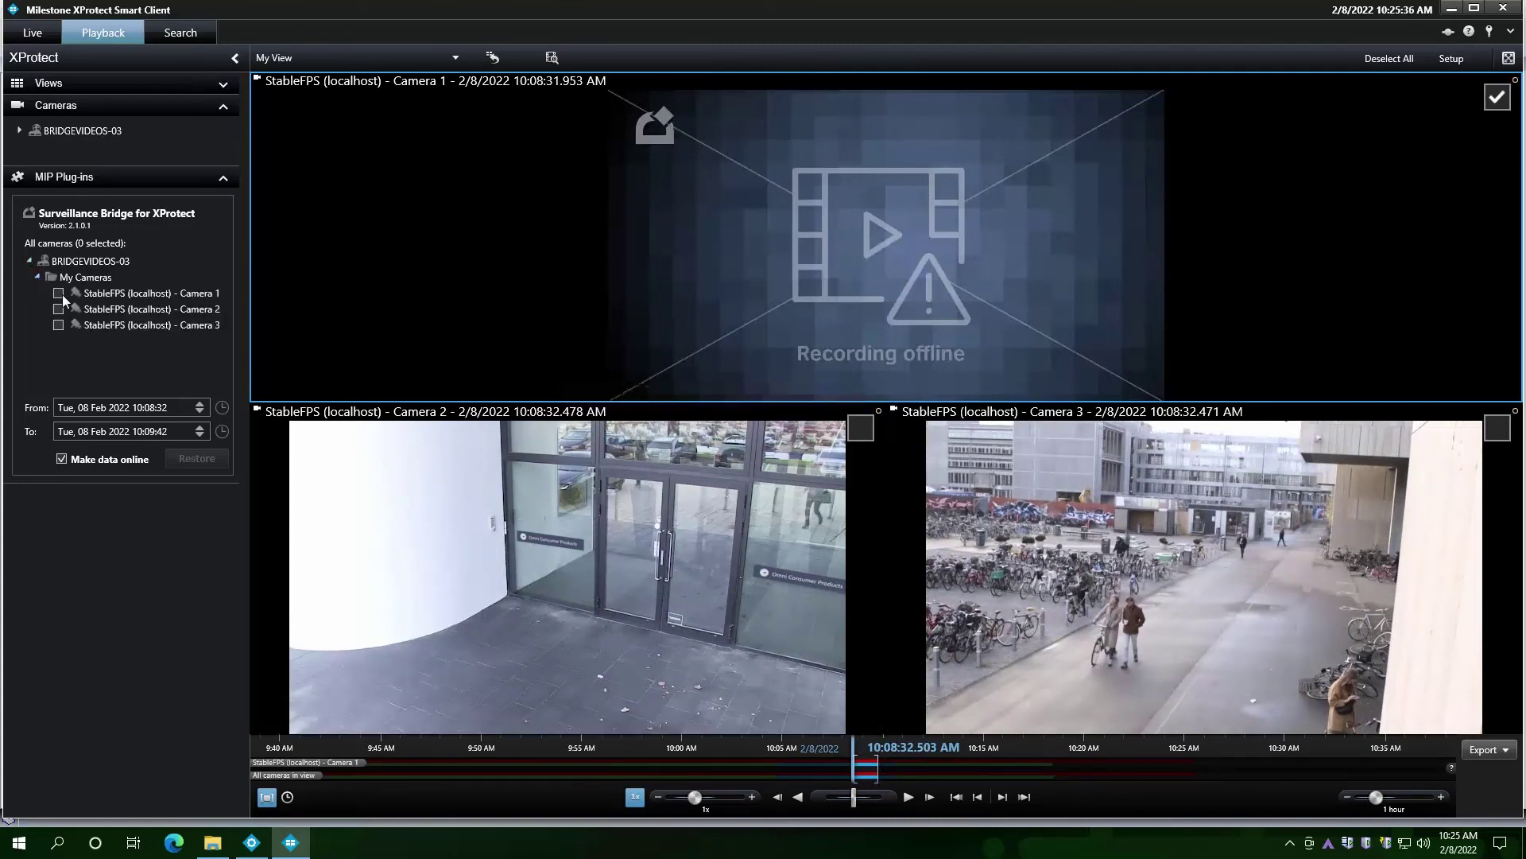
left_click(59, 293)
left_click(189, 461)
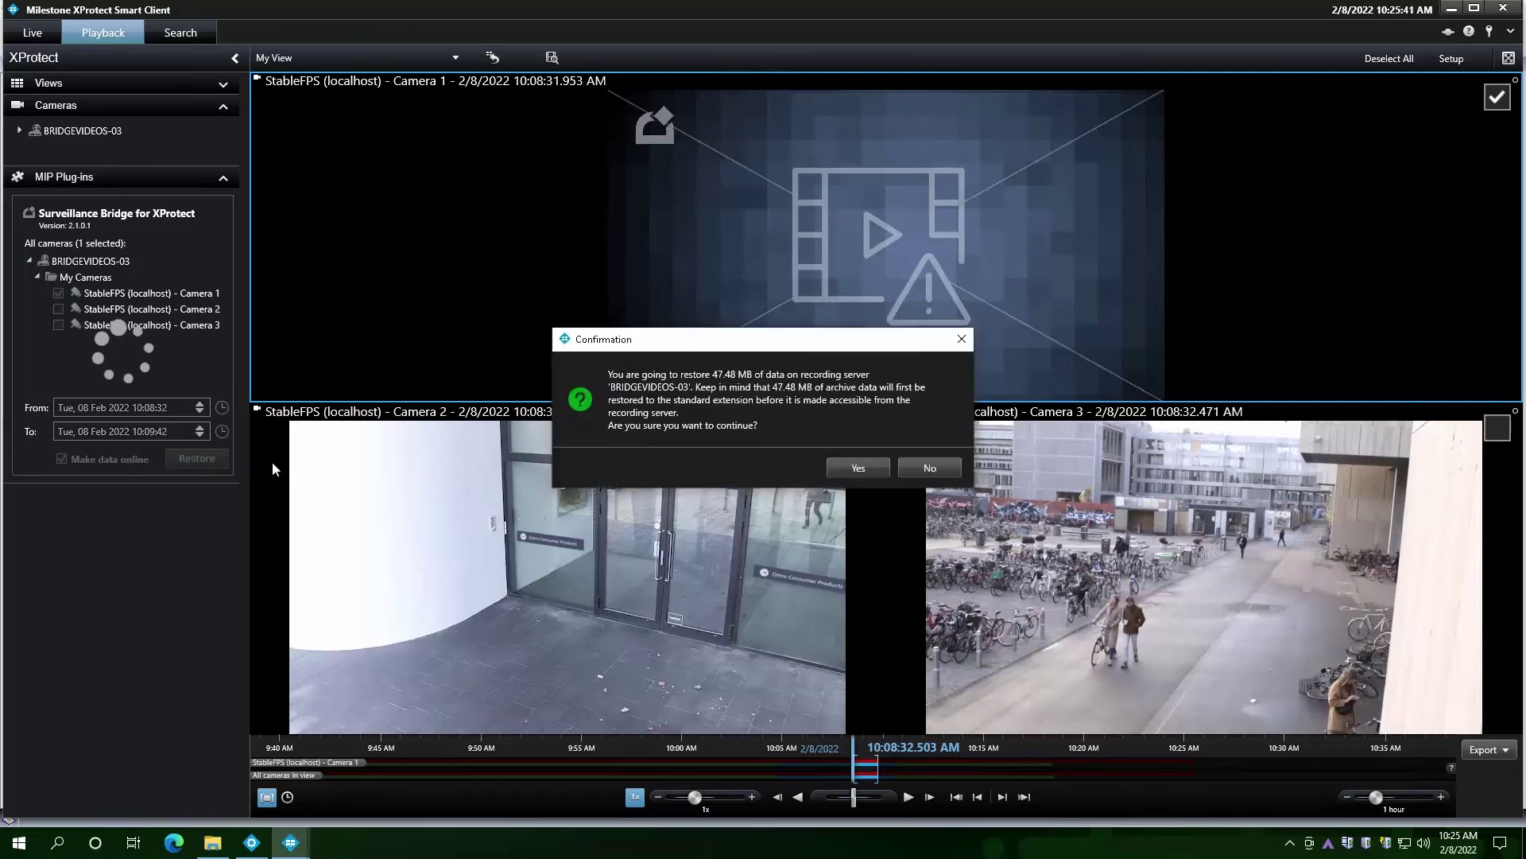